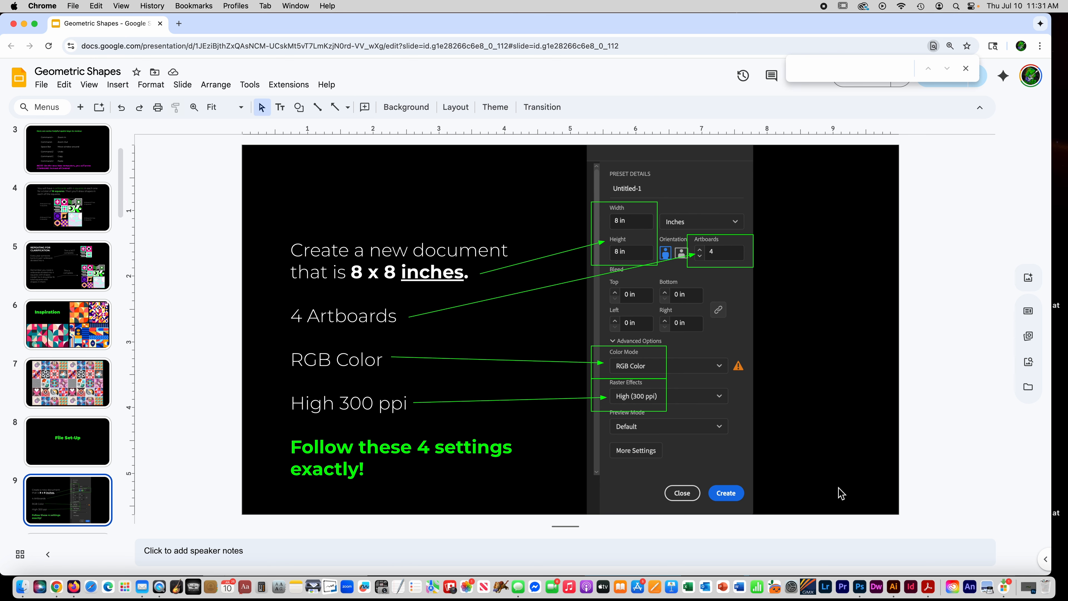
# - Switch to Illustrator and create a new 8 x 8 in document with 4 artboards, RGB Color and High (300 ppi) raster effects
pyautogui.click(940, 583)
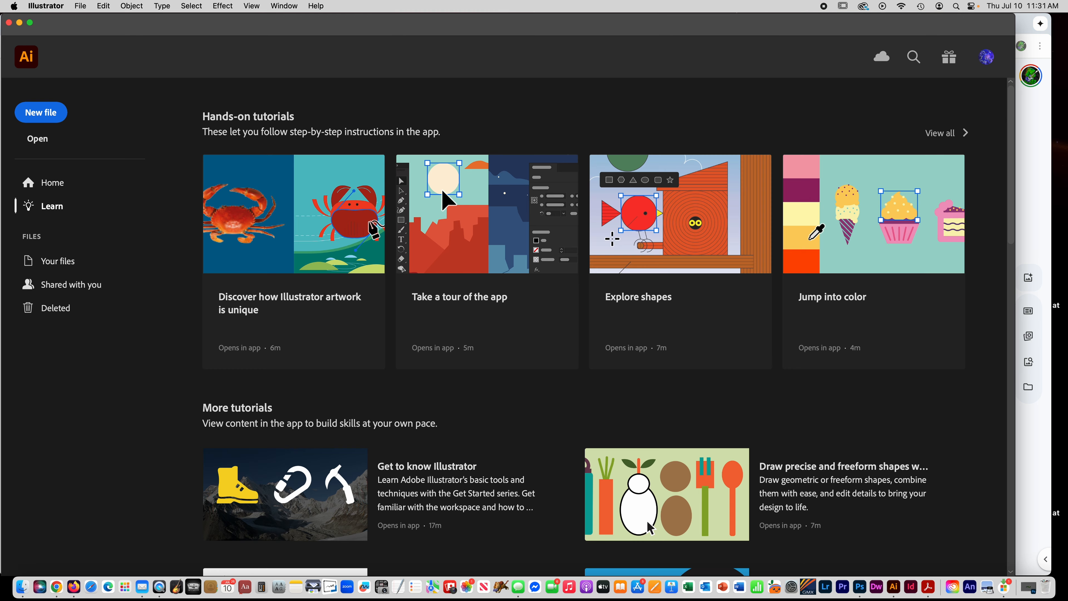
pyautogui.click(49, 119)
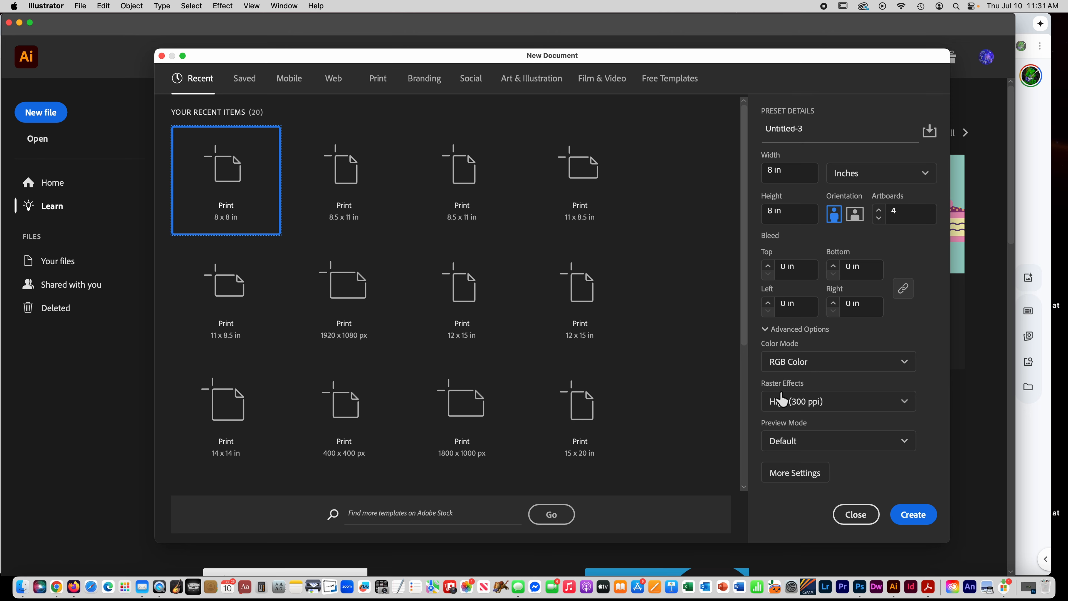
pyautogui.click(914, 514)
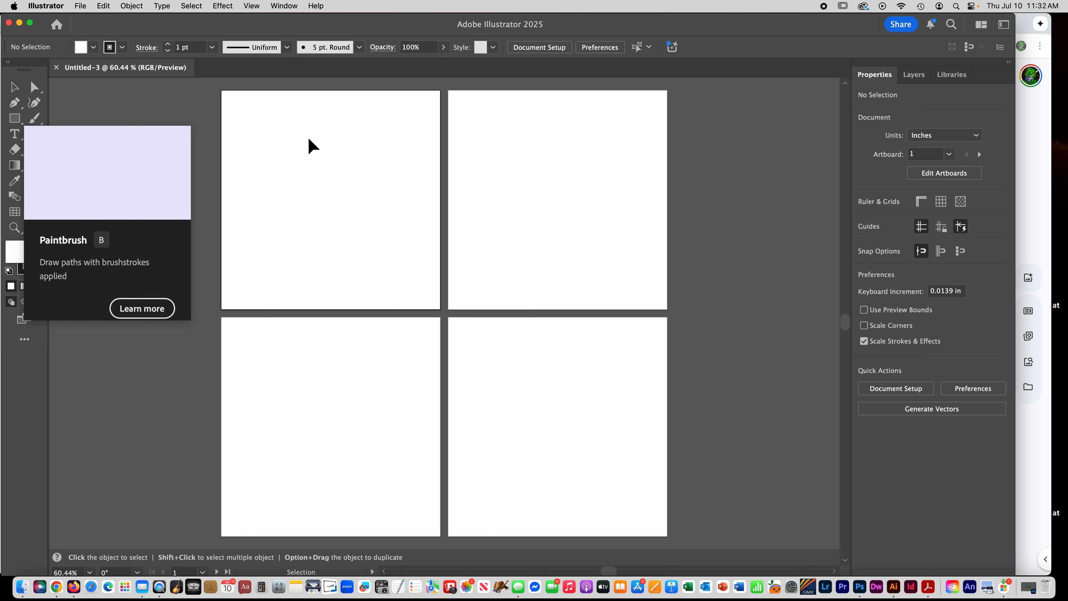
# - Create a rectangle 4 in wide and 4 in high on the first artboard
pyautogui.click(14, 118)
pyautogui.click(306, 170)
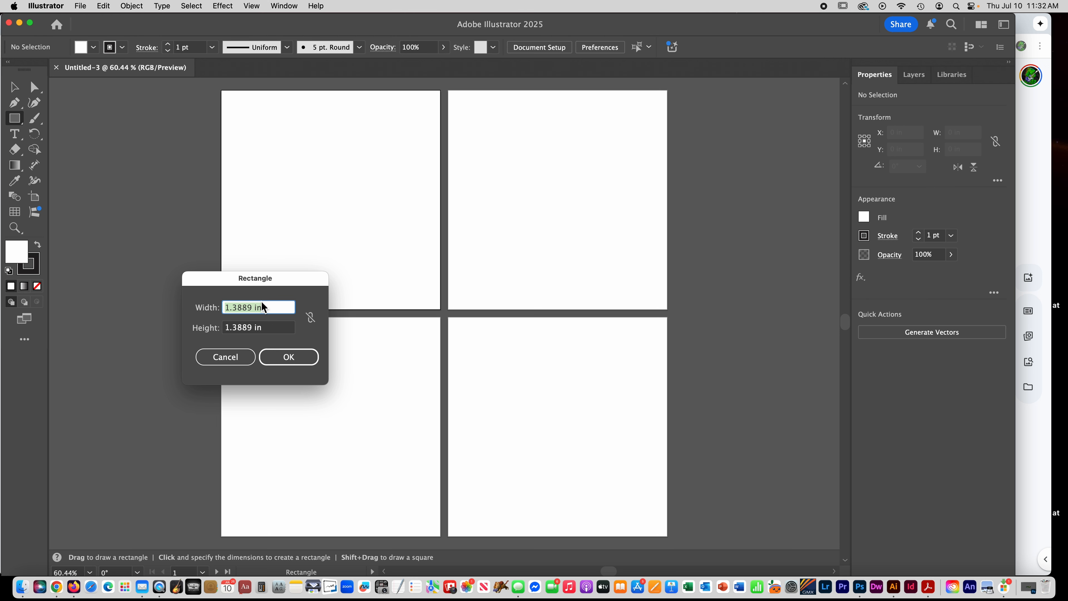
pyautogui.moveTo(252, 310); pyautogui.dragTo(196, 309)
pyautogui.write('4')
pyautogui.doubleClick(253, 328)
pyautogui.write('4')
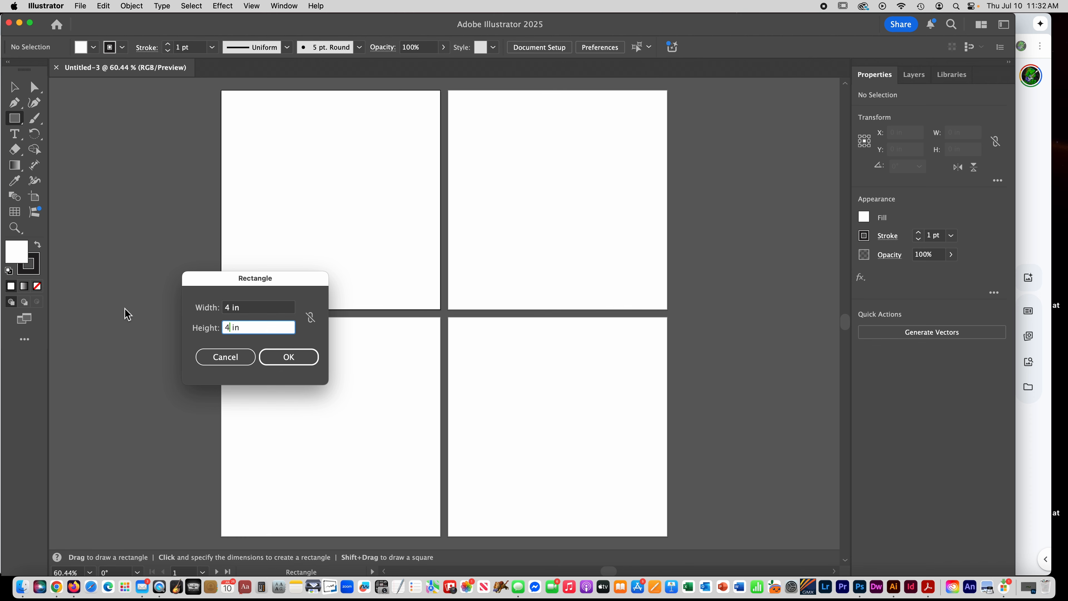
pyautogui.click(289, 357)
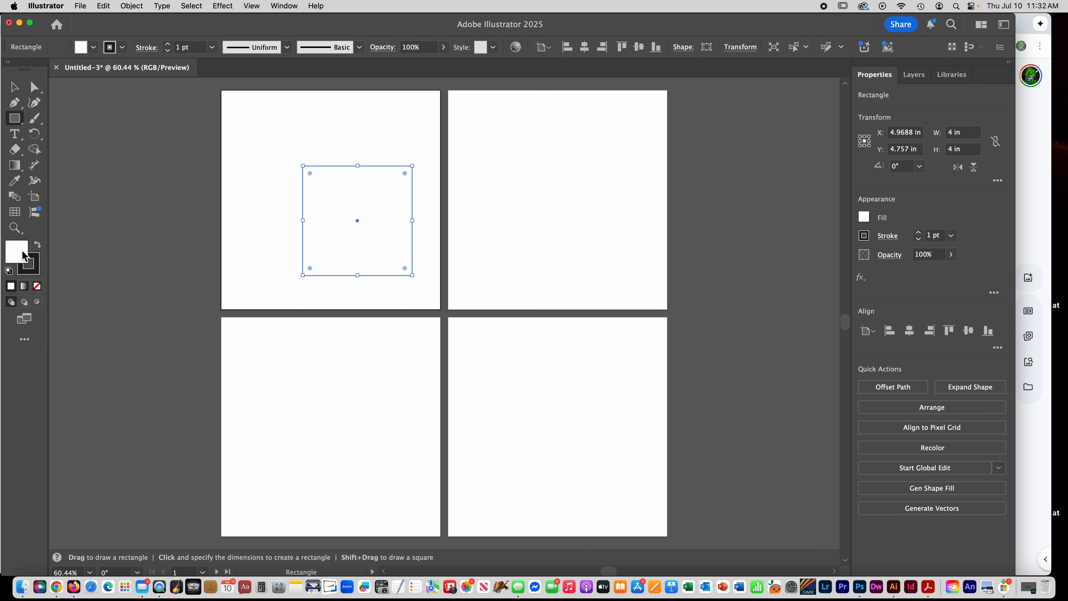
# - Fill the 4 in square with dark blue, hex 003282
pyautogui.doubleClick(19, 258)
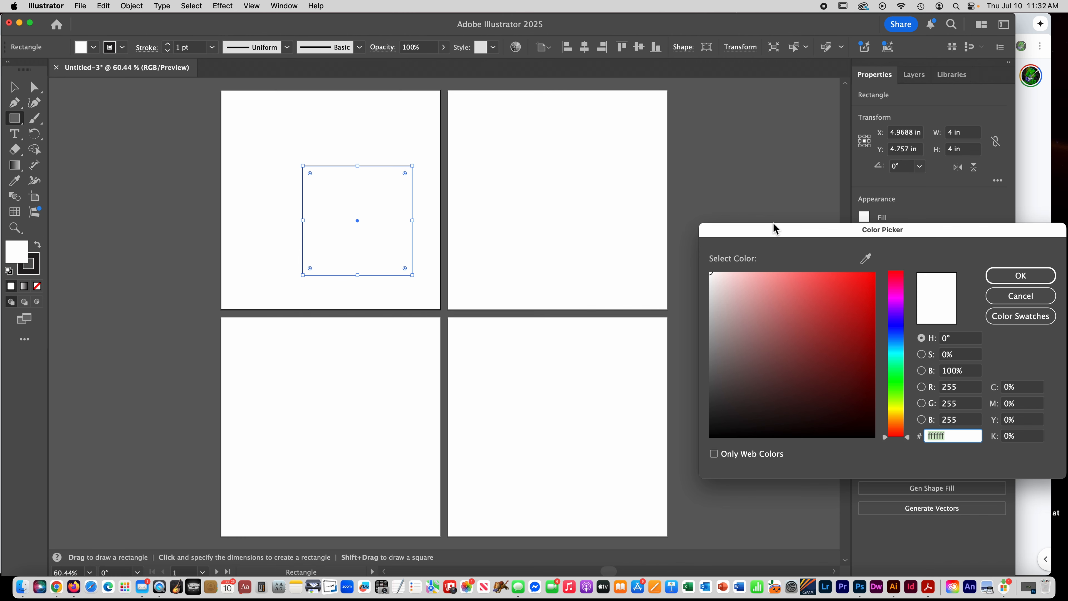
pyautogui.moveTo(774, 229); pyautogui.dragTo(269, 189)
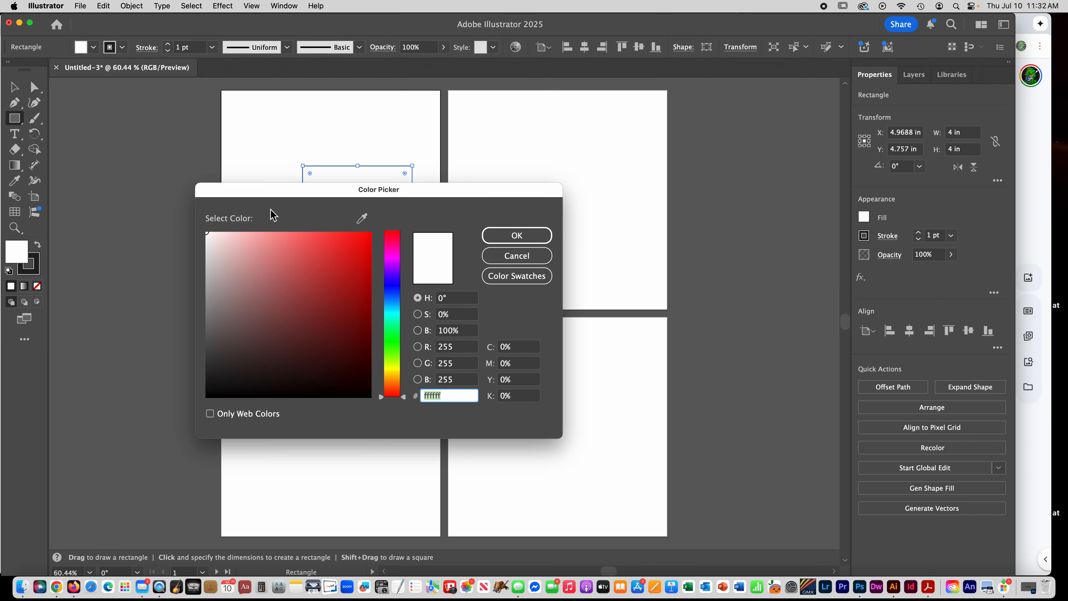
pyautogui.click(388, 374)
pyautogui.moveTo(319, 316); pyautogui.dragTo(379, 314)
pyautogui.click(389, 296)
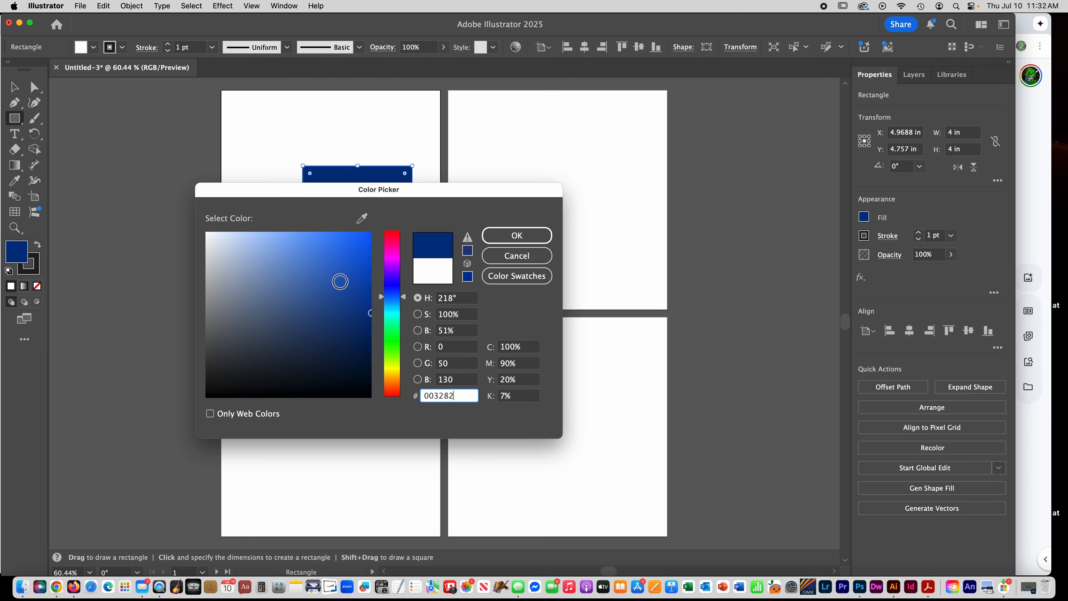
pyautogui.click(517, 237)
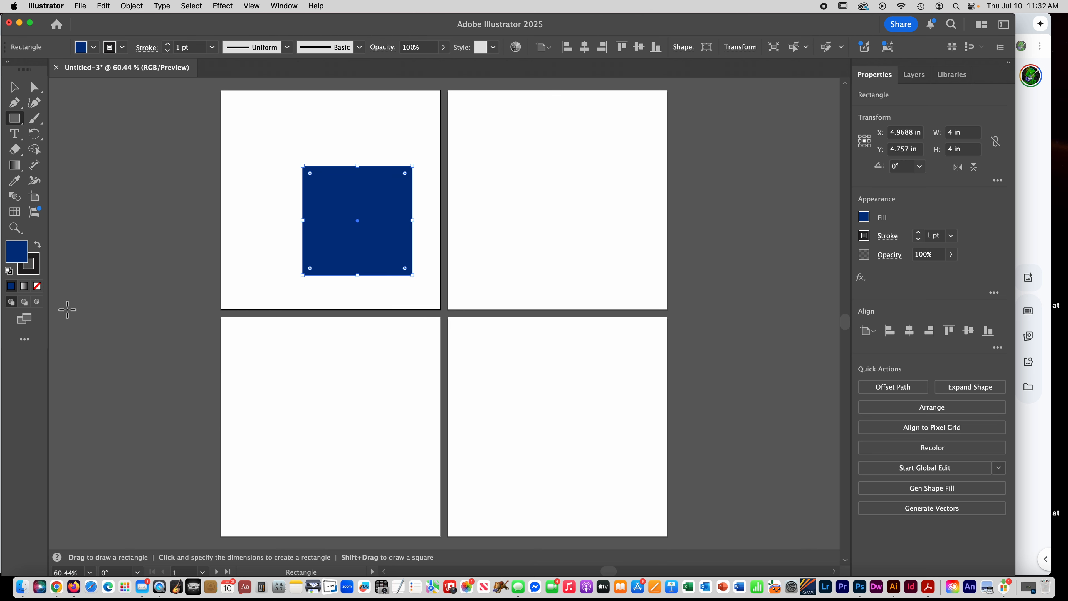
# - Remove the blue square's stroke and move it into the upper-left corner of the first artboard
pyautogui.click(36, 273)
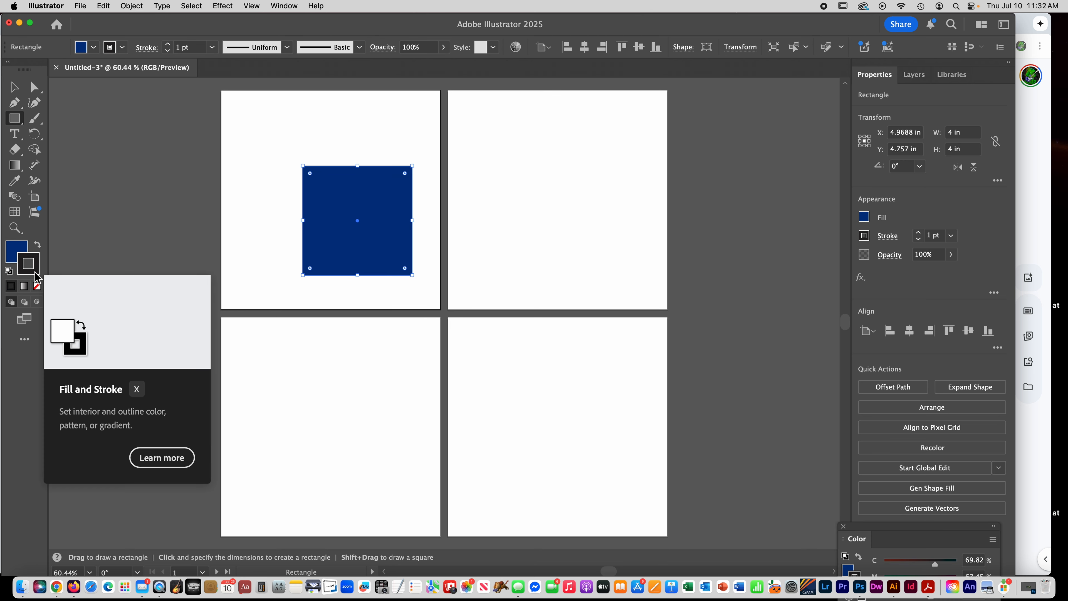
pyautogui.click(37, 288)
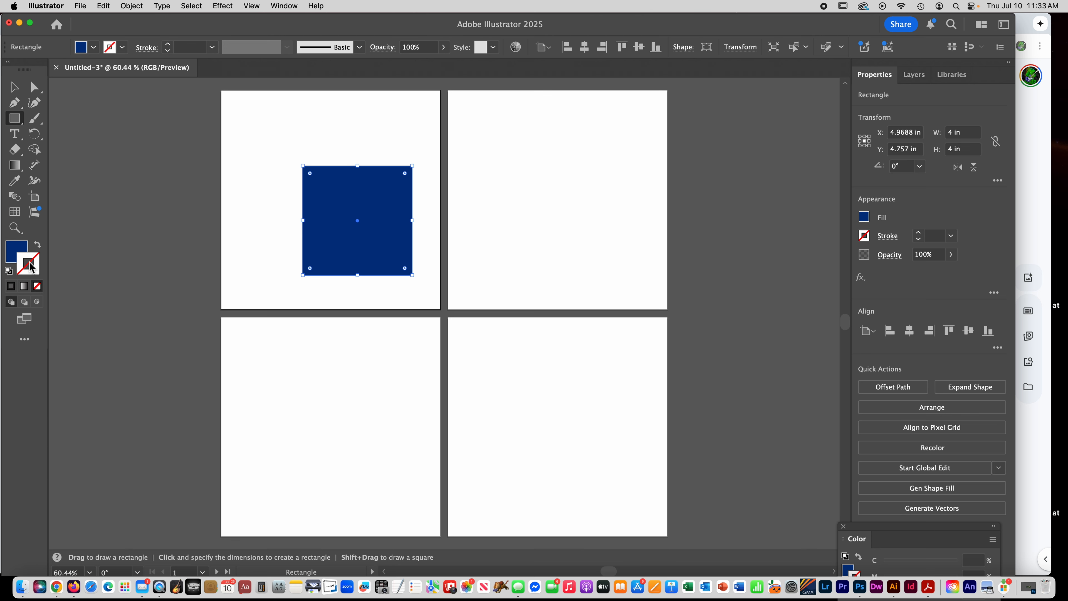
pyautogui.click(15, 251)
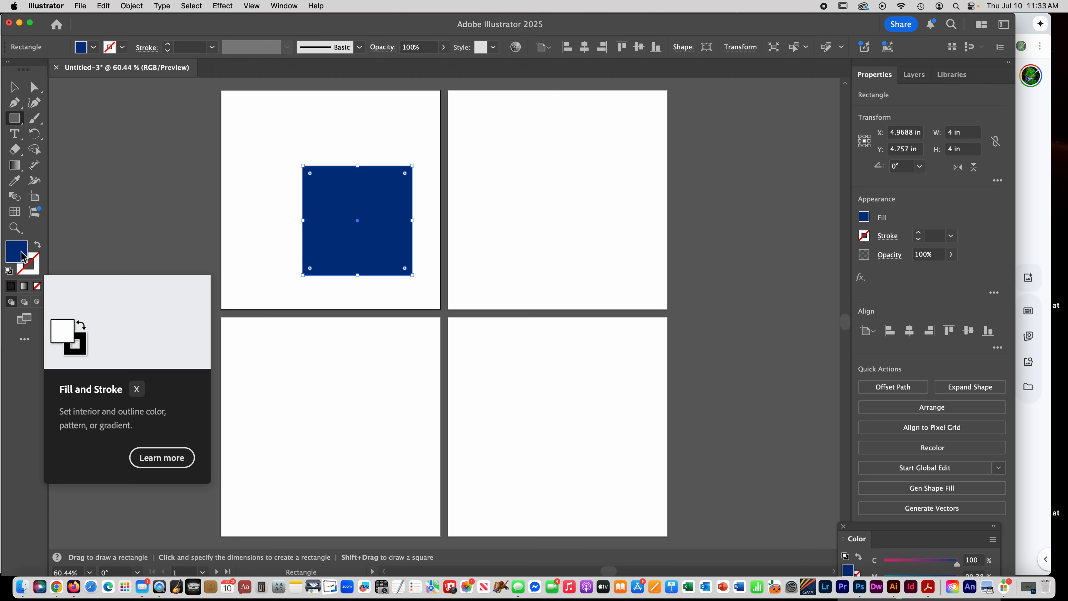
pyautogui.press('super+shift+a')
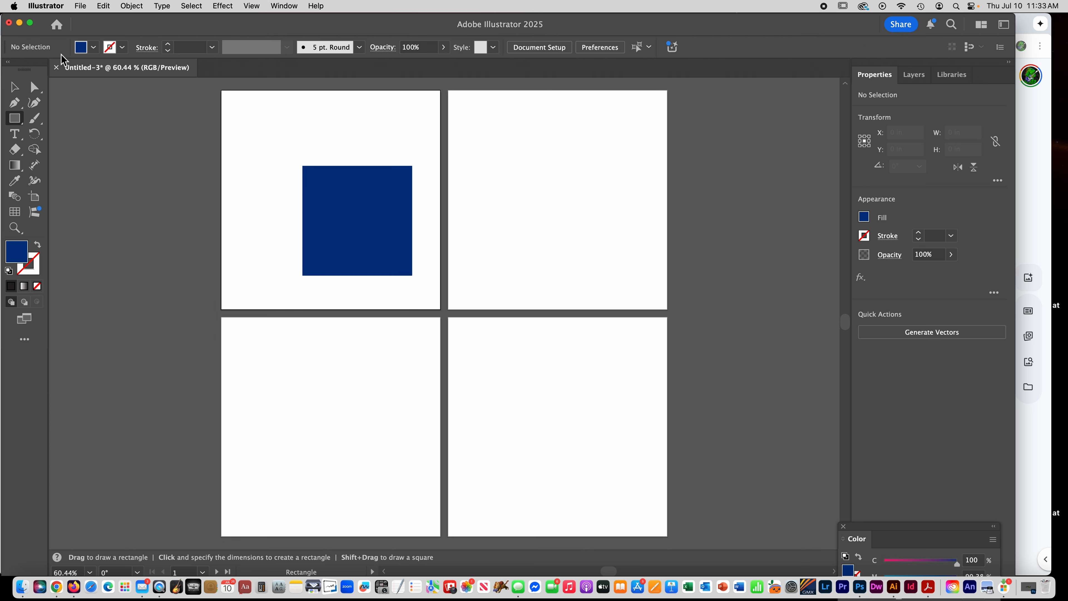
pyautogui.click(14, 89)
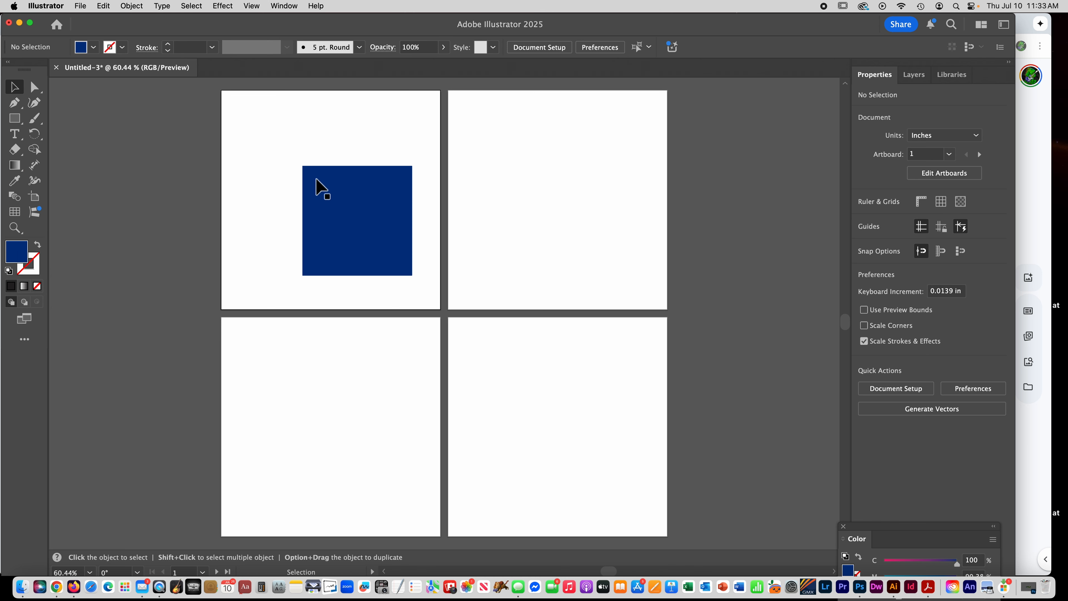
pyautogui.moveTo(316, 180); pyautogui.dragTo(234, 103)
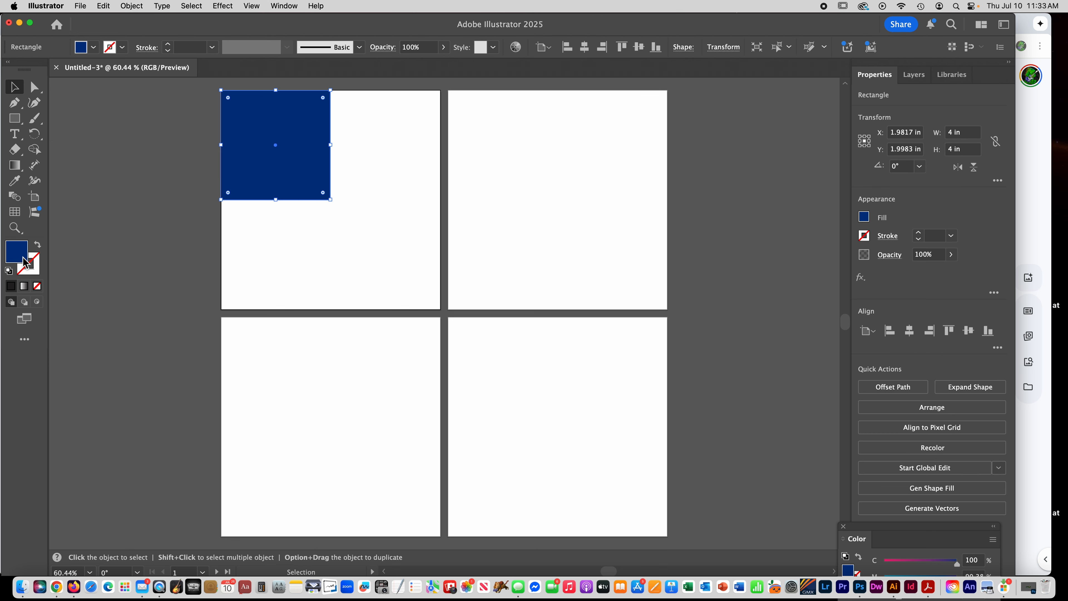
# - Create a second 4 x 4 in rectangle below the blue square on the first artboard
pyautogui.click(15, 119)
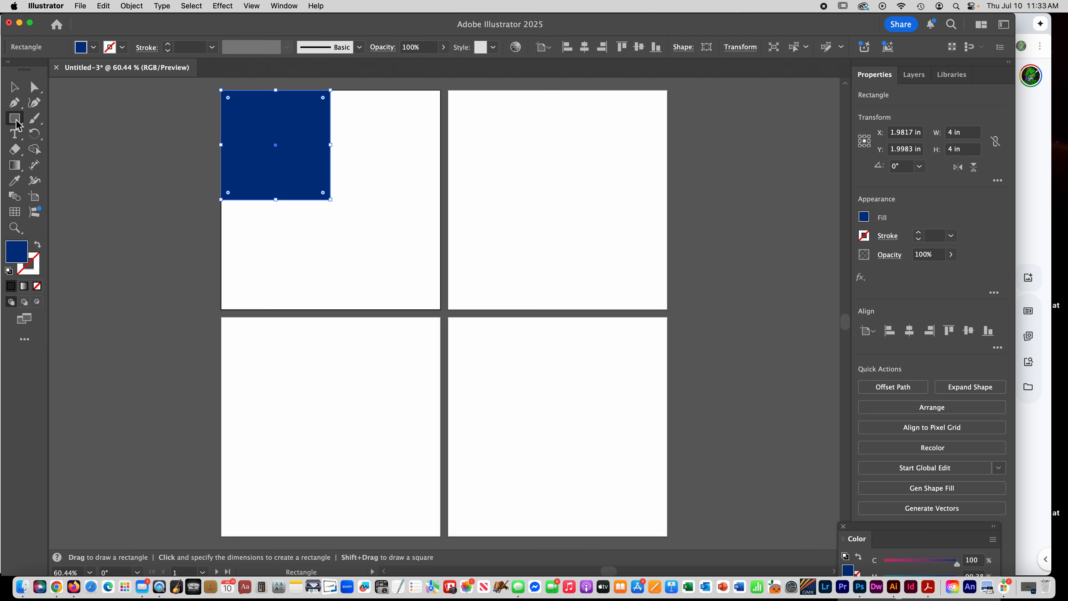
pyautogui.click(305, 238)
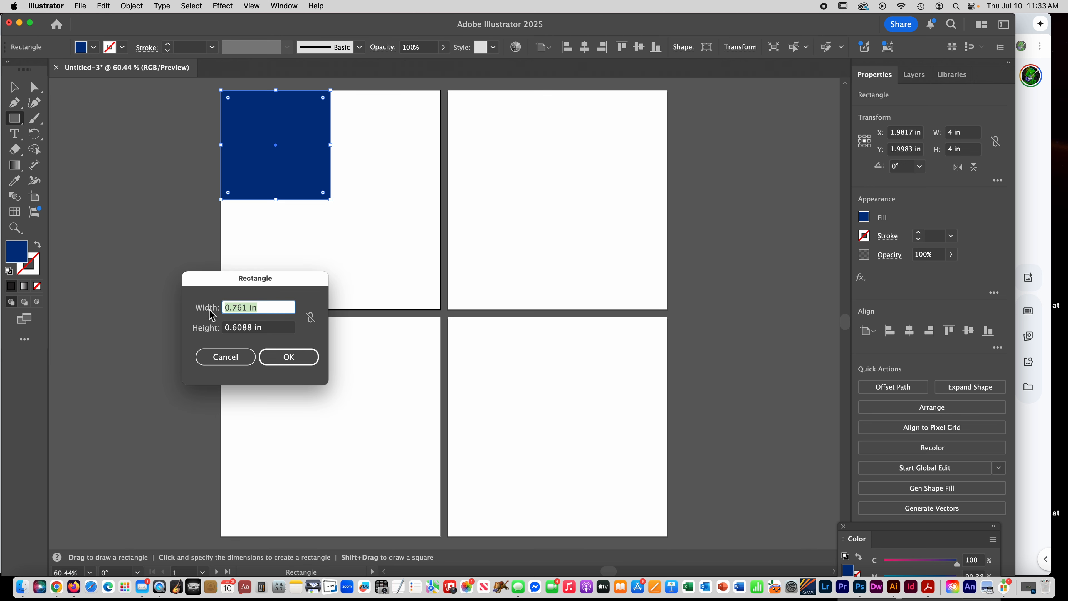
pyautogui.write('4')
pyautogui.click(227, 328)
pyautogui.write('4')
pyautogui.moveTo(271, 329); pyautogui.dragTo(197, 327)
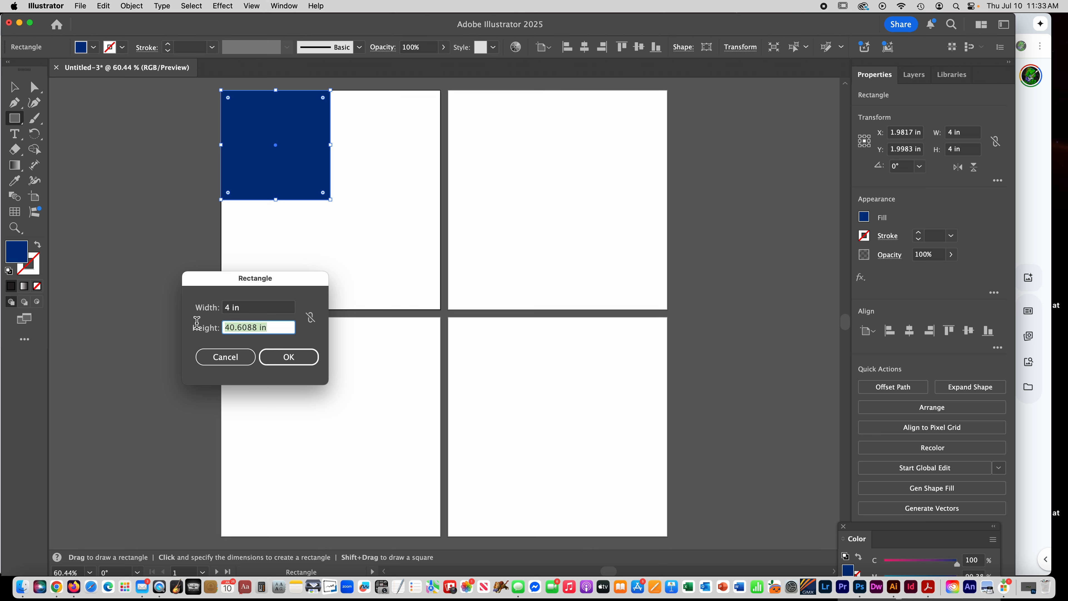
pyautogui.press('BackSpace')
pyautogui.write('4')
pyautogui.click(306, 362)
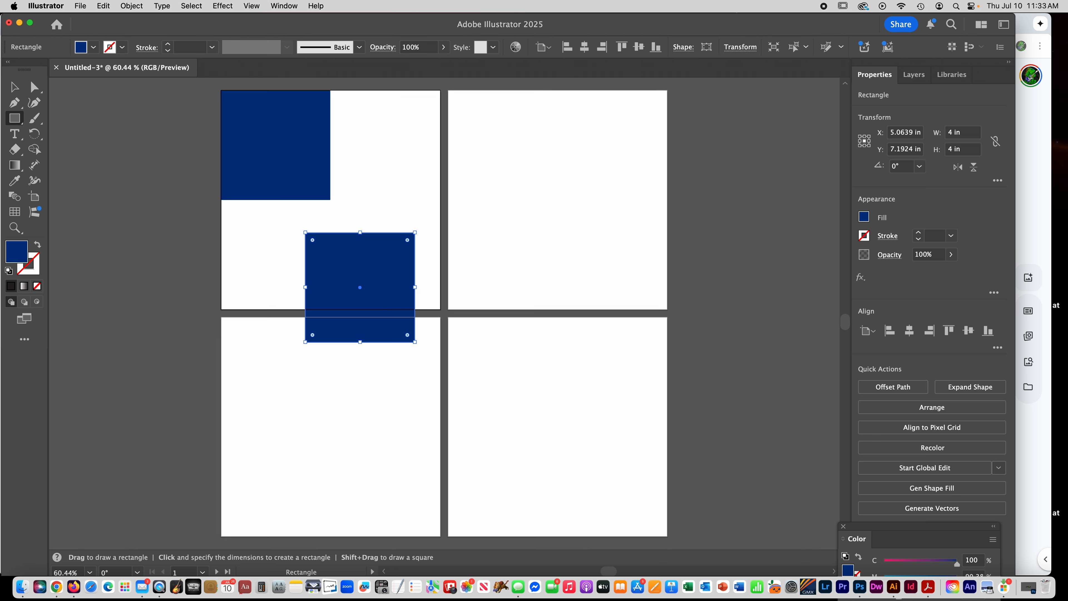
# - Change the second square's fill to a bright magenta-purple
pyautogui.doubleClick(16, 252)
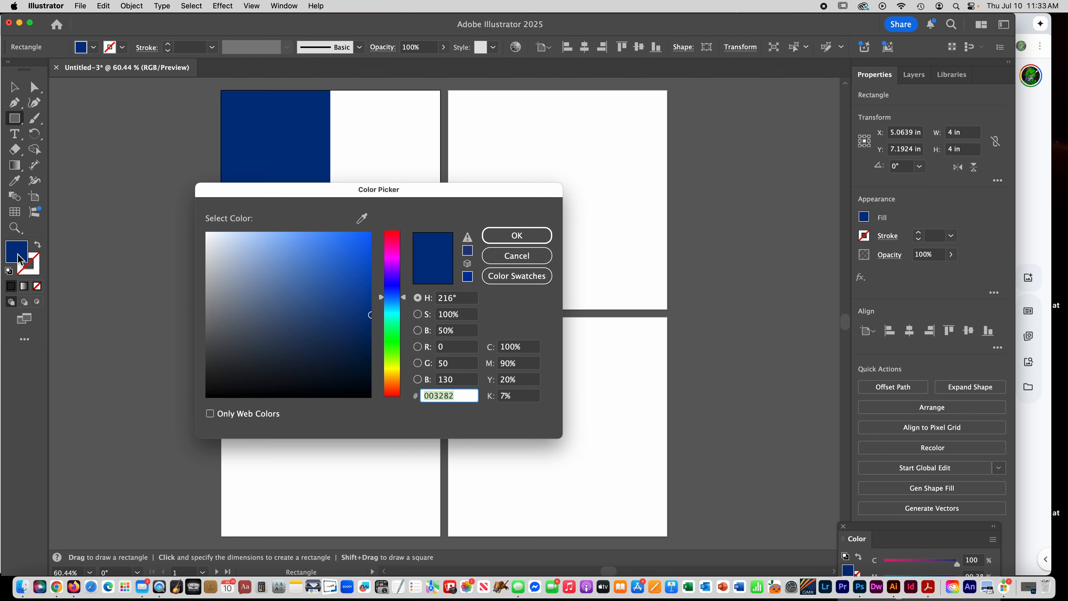
pyautogui.click(389, 263)
pyautogui.moveTo(343, 263); pyautogui.dragTo(395, 219)
pyautogui.click(520, 239)
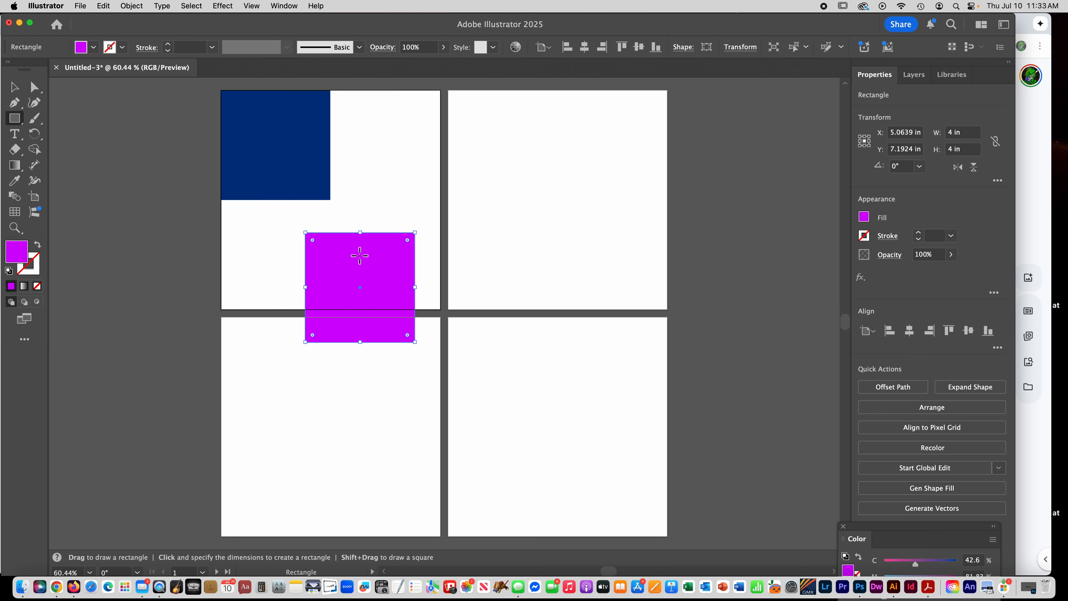
# - Move the purple square into the first artboard's upper-right corner, beside the blue square, and deselect it
pyautogui.click(14, 91)
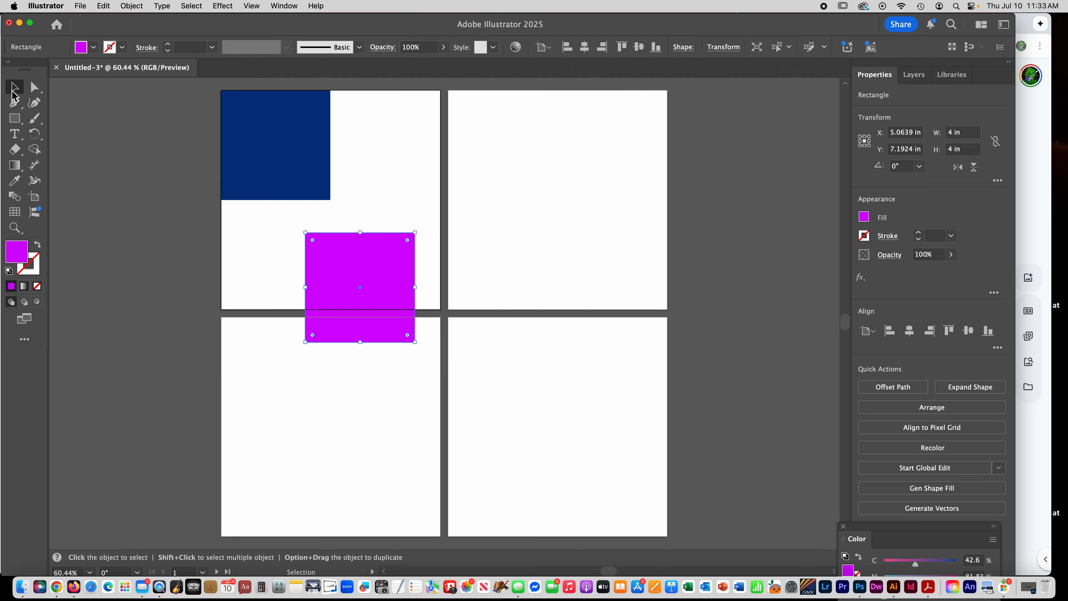
pyautogui.moveTo(376, 266); pyautogui.dragTo(399, 116)
pyautogui.click(352, 264)
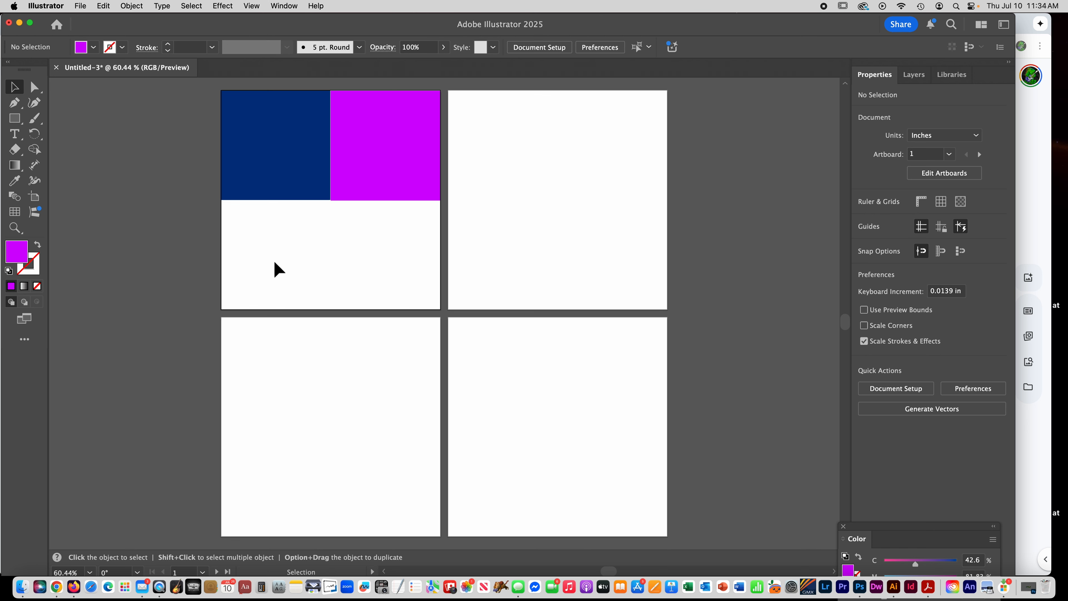
# - Duplicate the purple square into the artboard's lower-left quarter and the blue square into its lower-right quarter
pyautogui.click(400, 159)
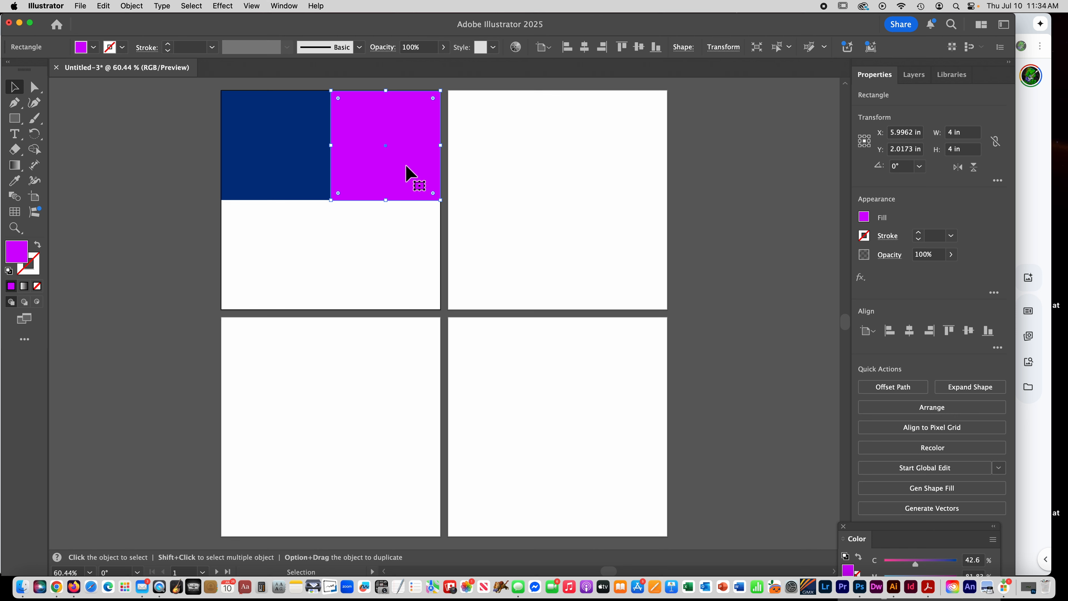
pyautogui.moveTo(410, 171); pyautogui.dragTo(296, 275)
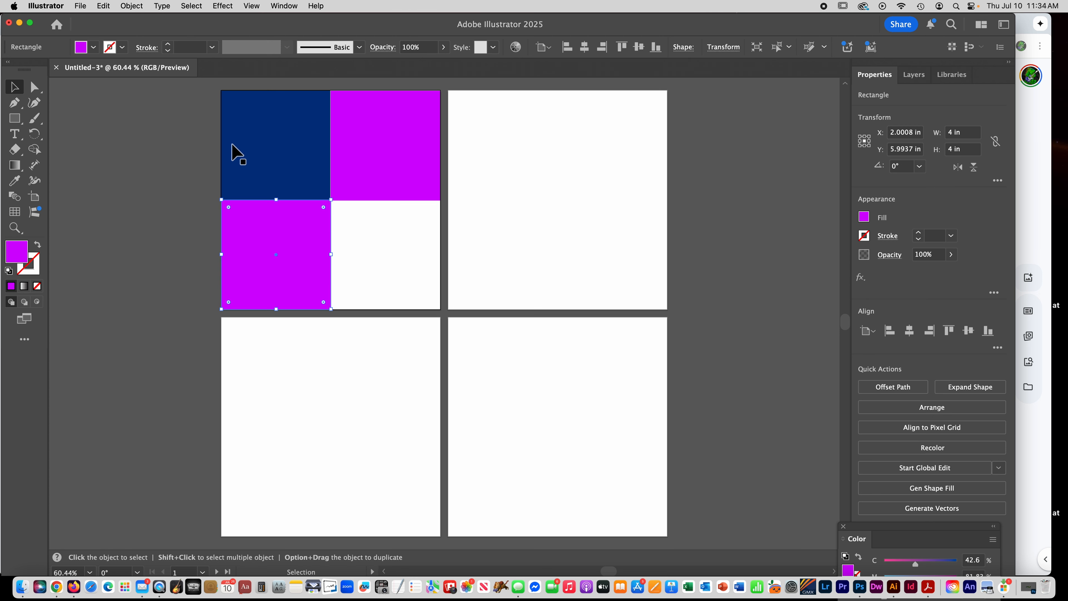
pyautogui.click(262, 142)
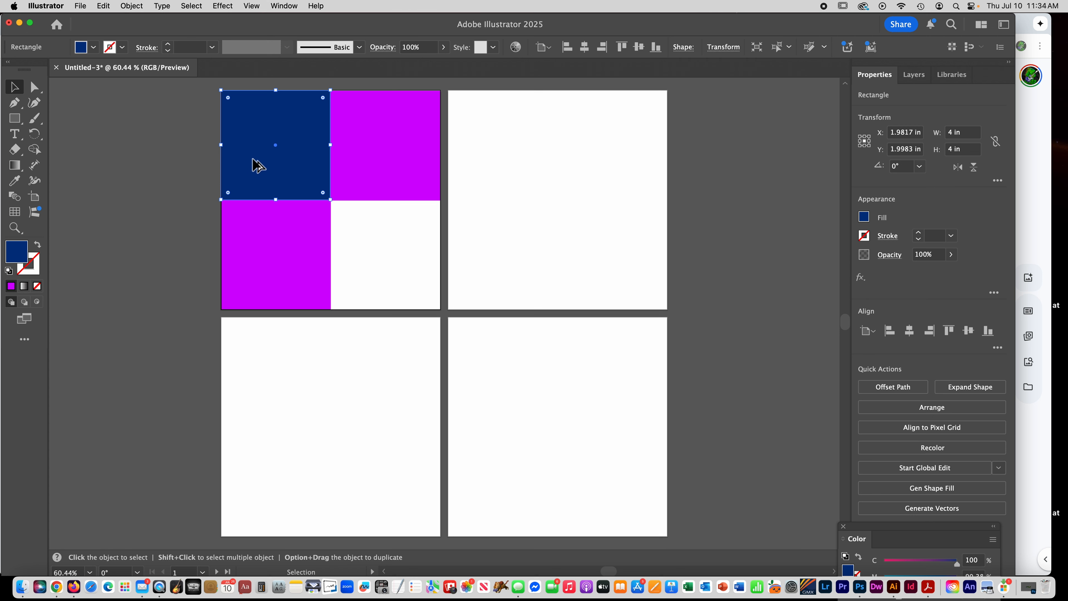
pyautogui.moveTo(253, 160); pyautogui.dragTo(362, 270)
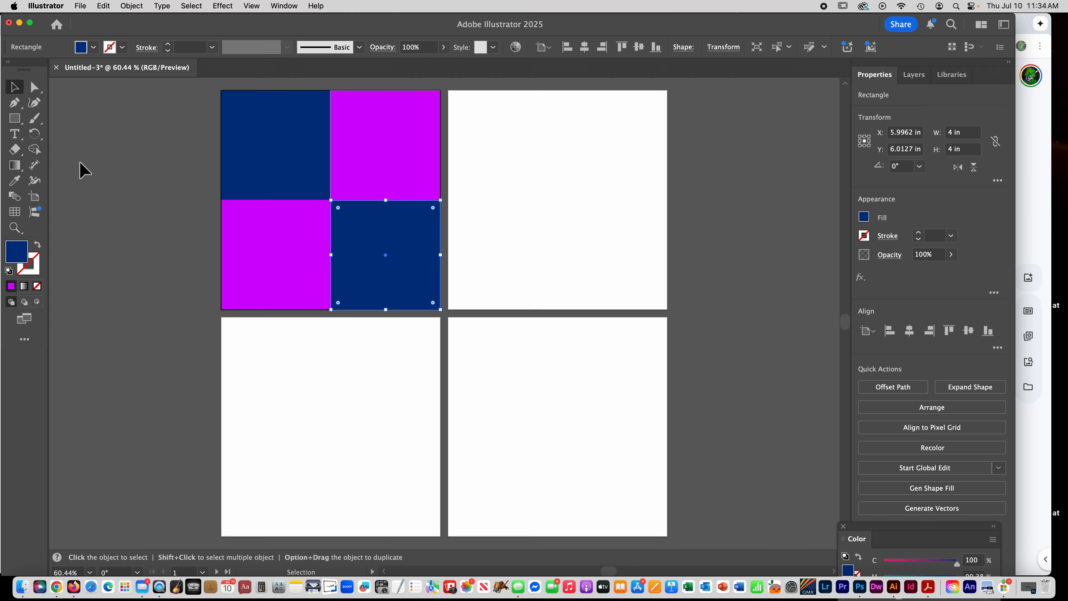
# - Align the upper-right purple square to the right and top edges of the first artboard
pyautogui.press('super+1')
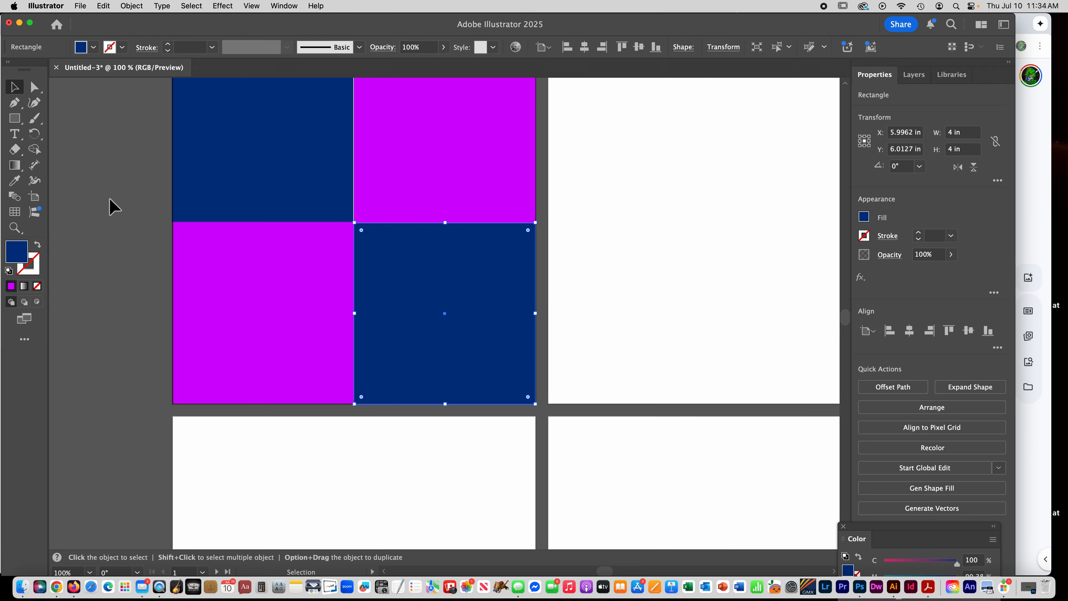
pyautogui.scroll(2, 110, 206)
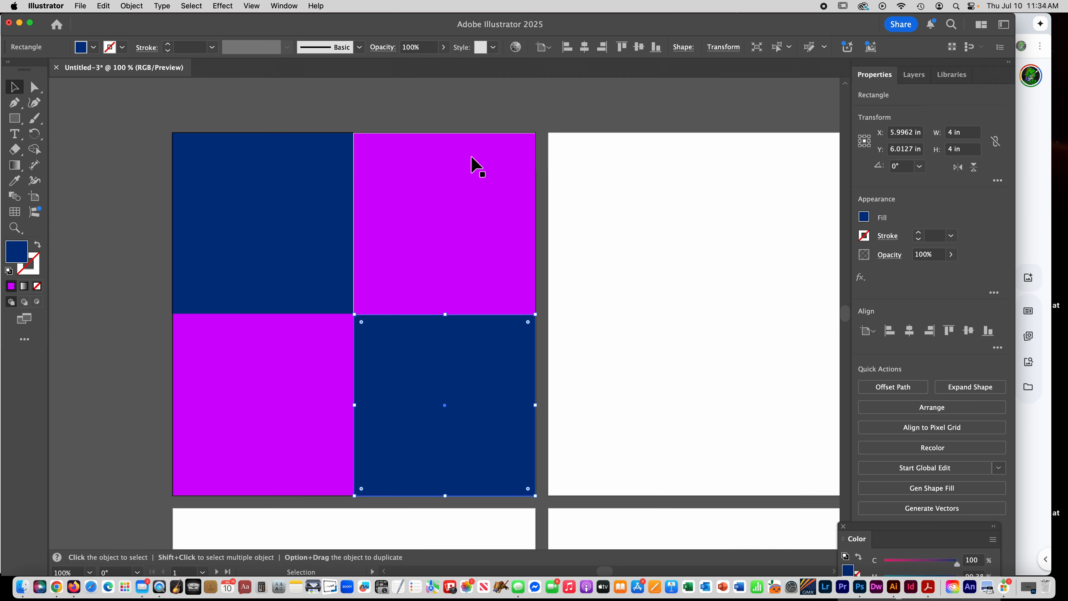
pyautogui.hotkey('ctrl', 'Up')
pyautogui.click(285, 318)
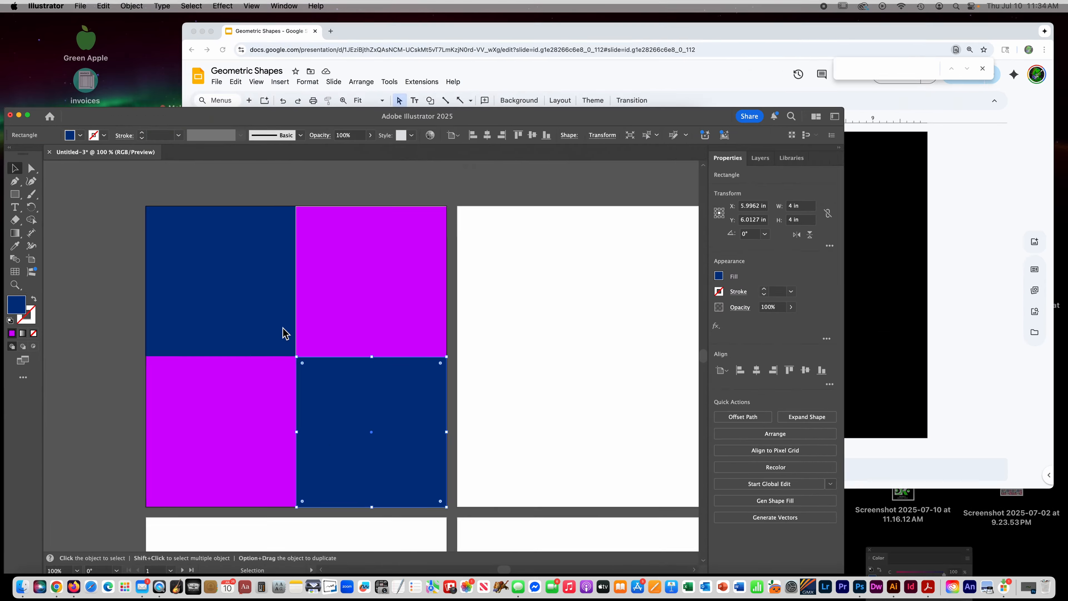
pyautogui.click(417, 177)
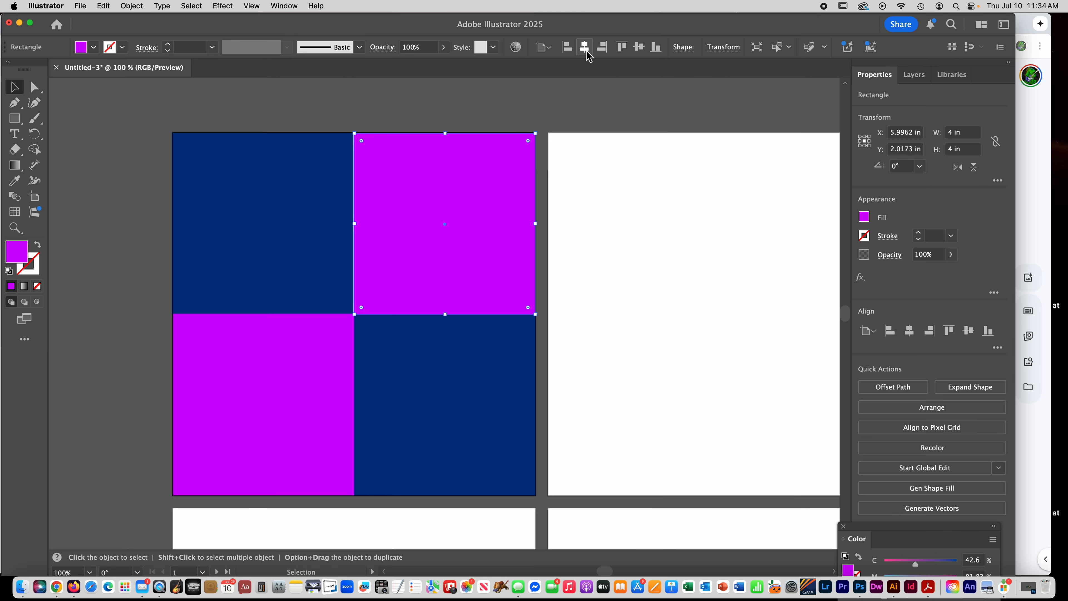
pyautogui.click(603, 48)
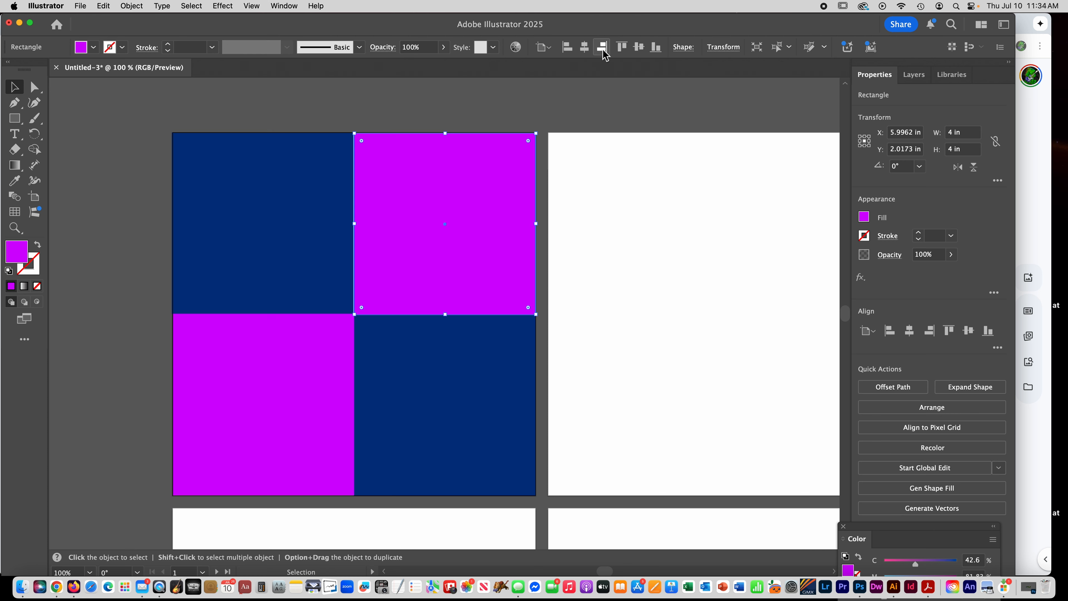
pyautogui.click(623, 46)
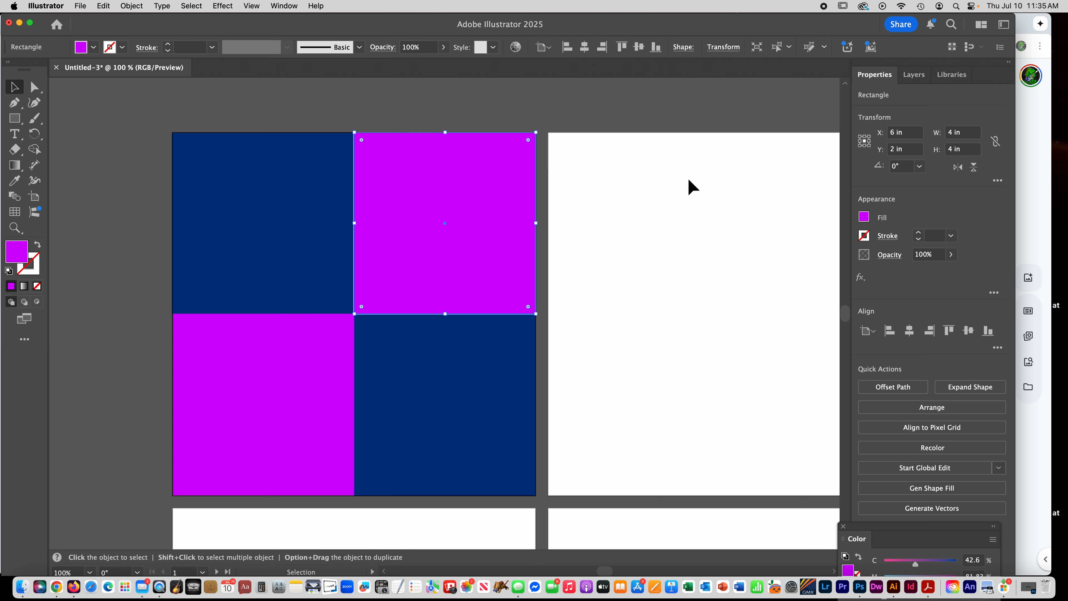
# - Align the upper-left blue square to the top and left edges of the first artboard
pyautogui.click(327, 199)
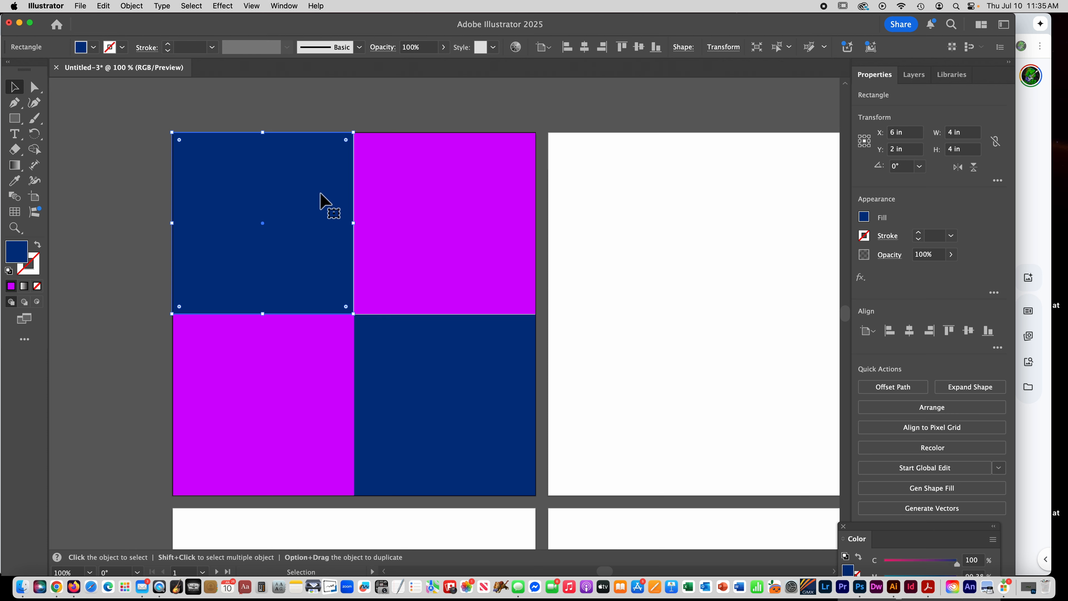
pyautogui.click(622, 47)
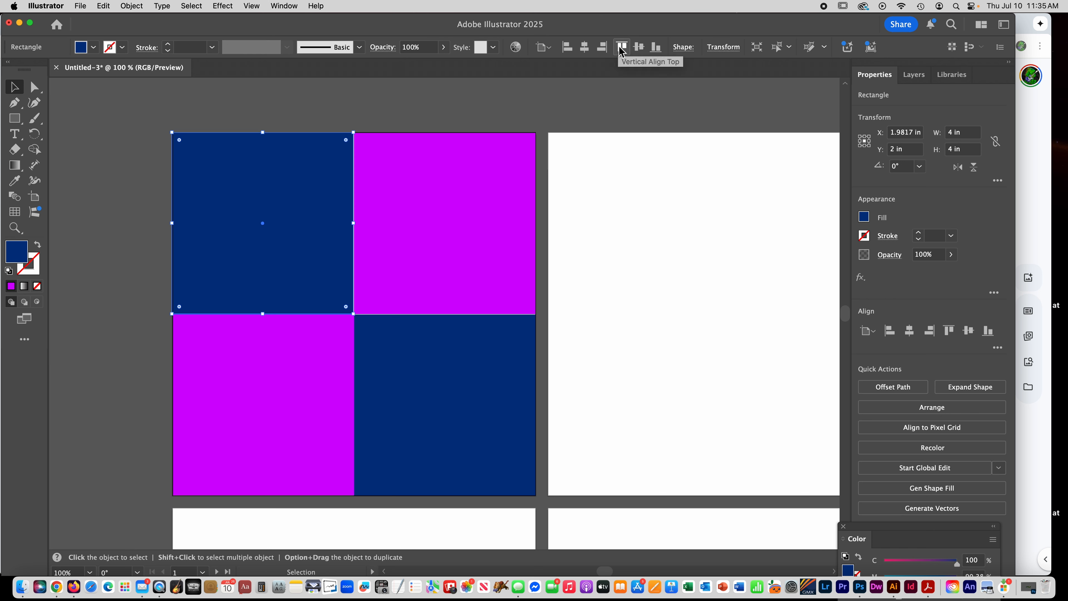
pyautogui.click(570, 50)
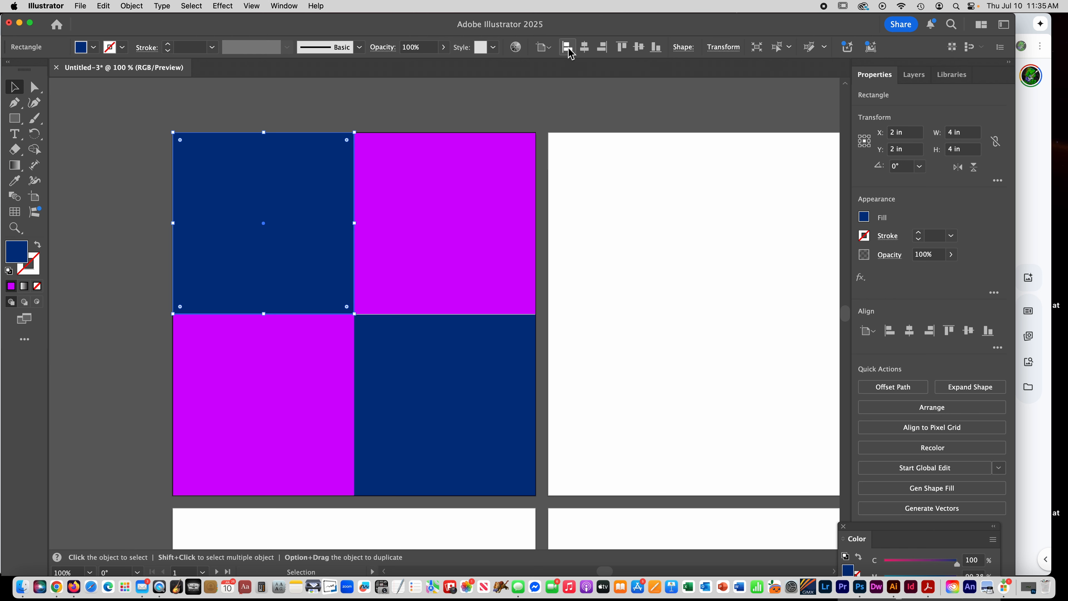
# - Align the lower-right blue square to the bottom and right edges of the first artboard
pyautogui.click(423, 366)
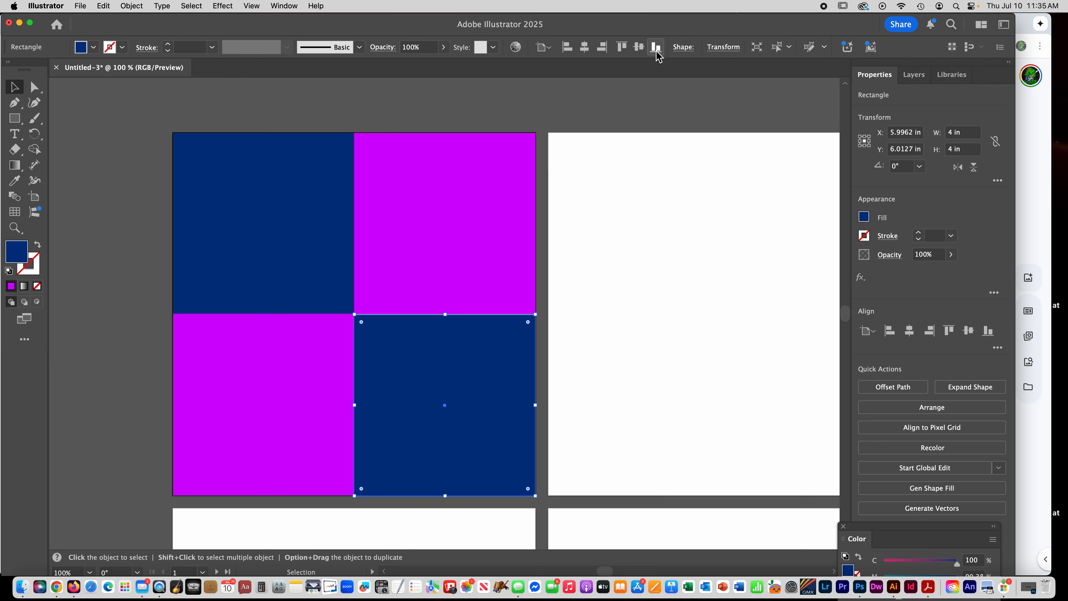
pyautogui.click(639, 50)
pyautogui.click(601, 46)
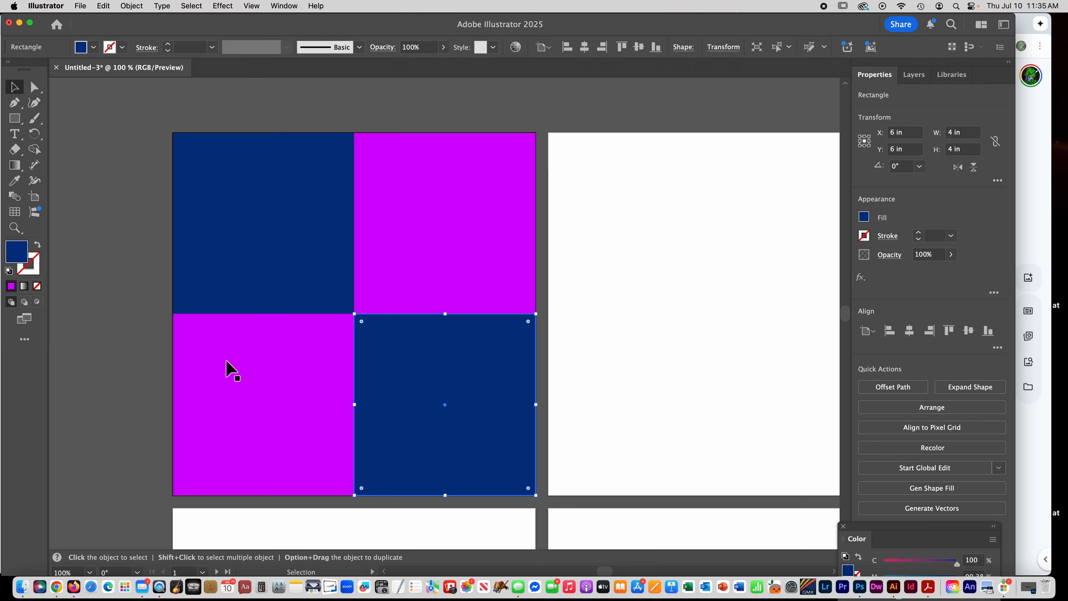
# - Align the lower-left purple square to the bottom and left edges of the first artboard and deselect it
pyautogui.click(208, 383)
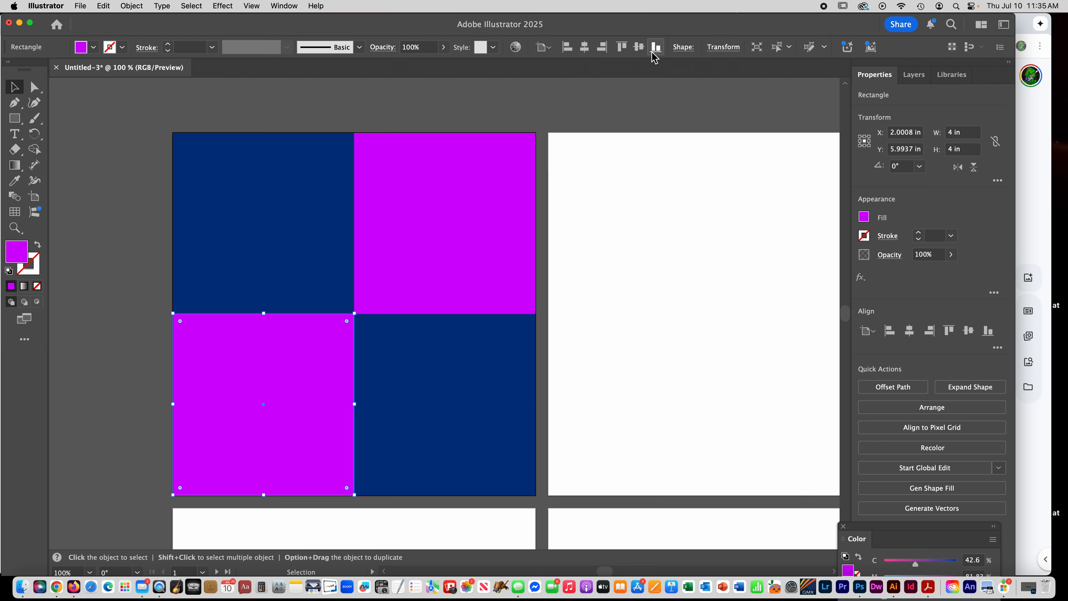
pyautogui.moveTo(279, 355); pyautogui.dragTo(295, 326)
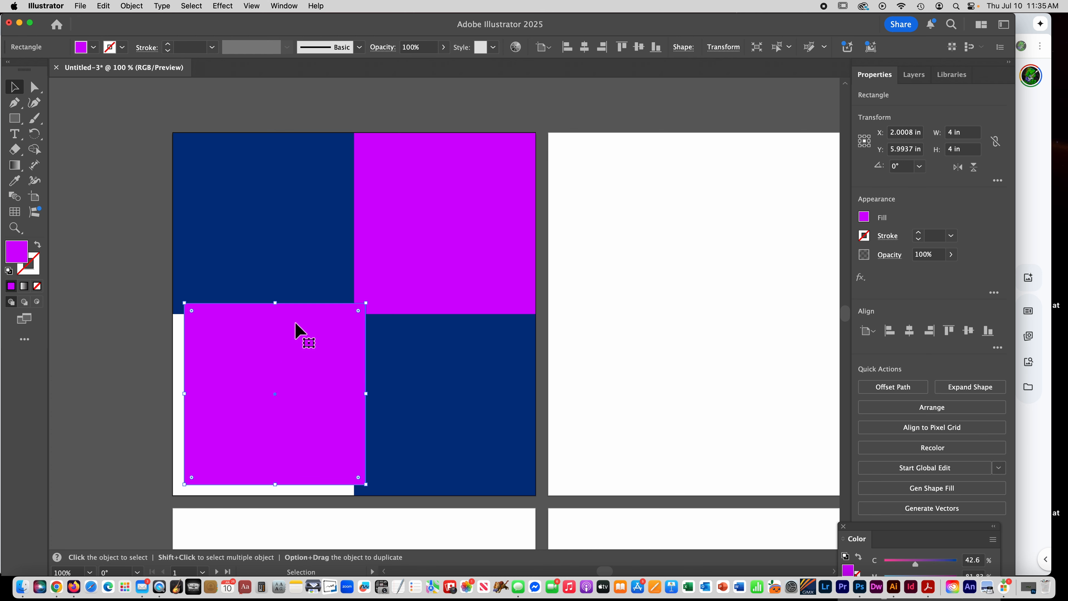
pyautogui.click(656, 47)
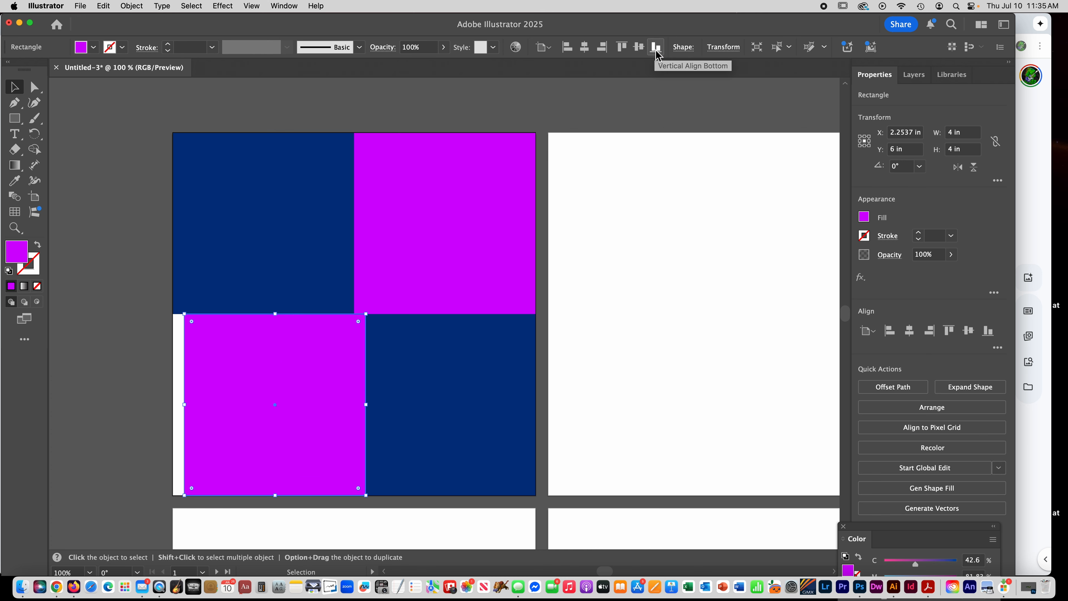
pyautogui.click(567, 47)
pyautogui.click(100, 212)
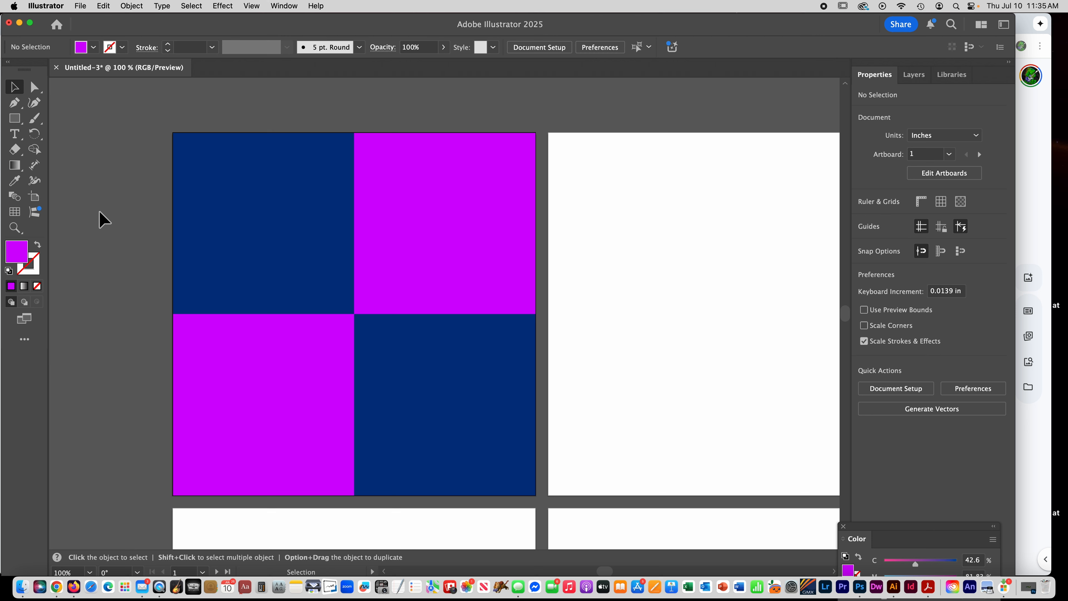
# - Draw a purple square about 2.4 in wide inside the upper-left blue square and rotate it 45° into a diamond
pyautogui.click(15, 119)
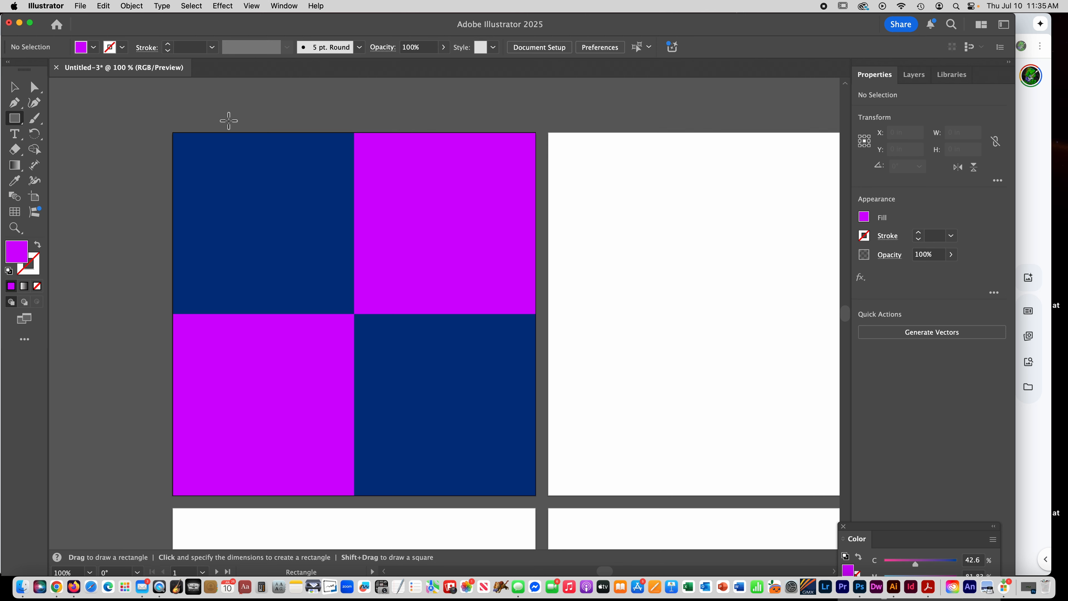
pyautogui.click(120, 179)
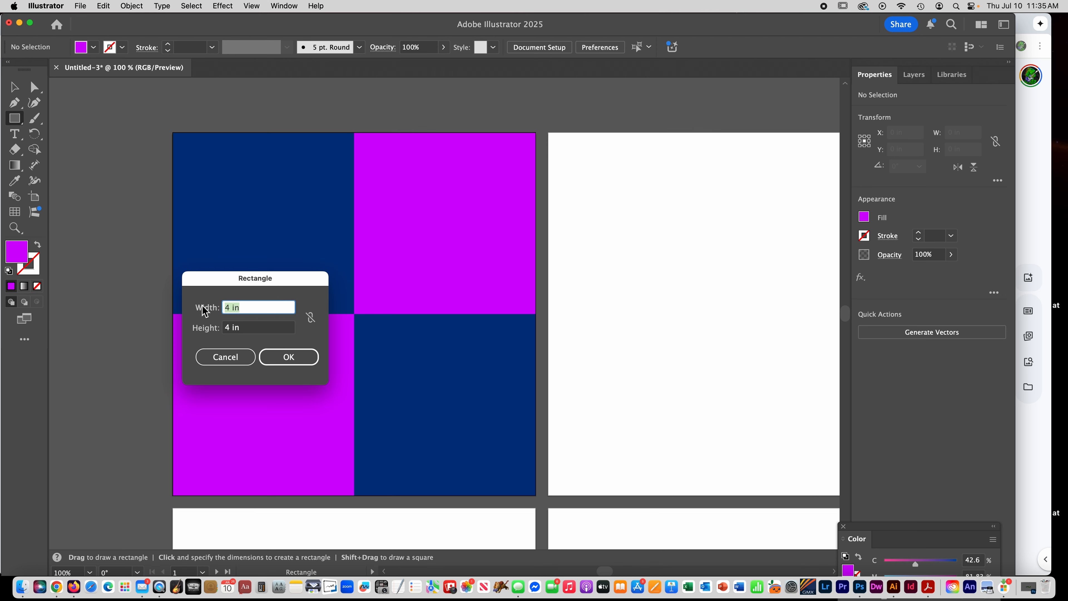
pyautogui.click(224, 357)
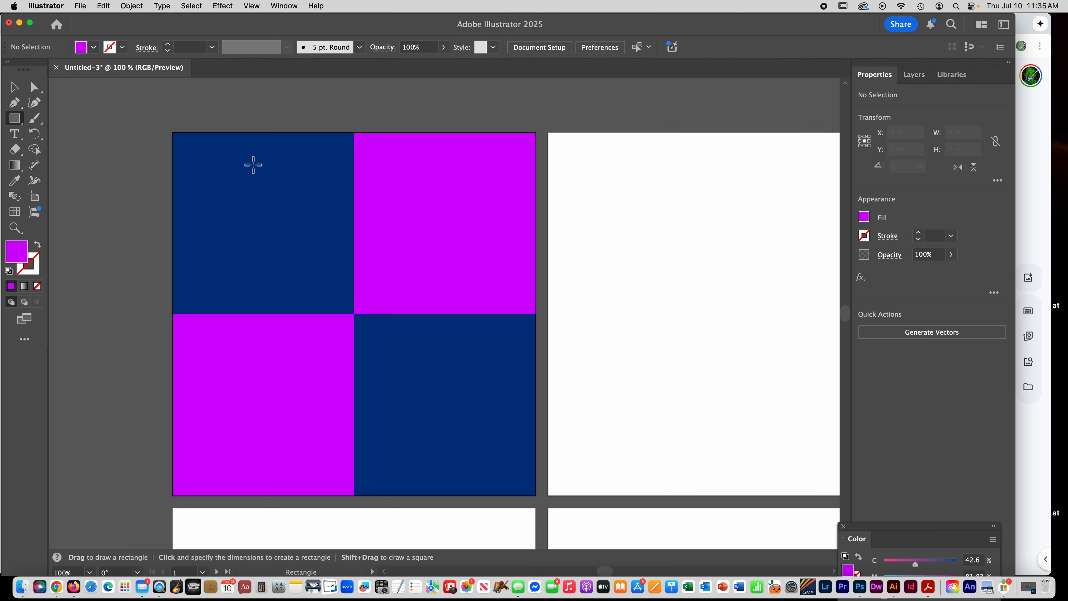
pyautogui.moveTo(206, 177)
pyautogui.mouseDown()
pyautogui.moveTo(301, 259)
pyautogui.moveTo(284, 265)
pyautogui.moveTo(316, 289)
pyautogui.moveTo(285, 294)
pyautogui.moveTo(252, 278)
pyautogui.moveTo(262, 244)
pyautogui.moveTo(221, 261)
pyautogui.moveTo(236, 223)
pyautogui.moveTo(265, 249)
pyautogui.moveTo(312, 244)
pyautogui.moveTo(238, 233)
pyautogui.moveTo(305, 272)
pyautogui.moveTo(314, 297)
pyautogui.moveTo(269, 256)
pyautogui.moveTo(324, 178)
pyautogui.moveTo(314, 269)
pyautogui.moveTo(310, 249)
pyautogui.moveTo(258, 227)
pyautogui.moveTo(327, 296)
pyautogui.moveTo(239, 202)
pyautogui.moveTo(354, 338)
pyautogui.moveTo(297, 273)
pyautogui.moveTo(277, 210)
pyautogui.moveTo(312, 236)
pyautogui.moveTo(303, 265)
pyautogui.moveTo(315, 270)
pyautogui.mouseUp()
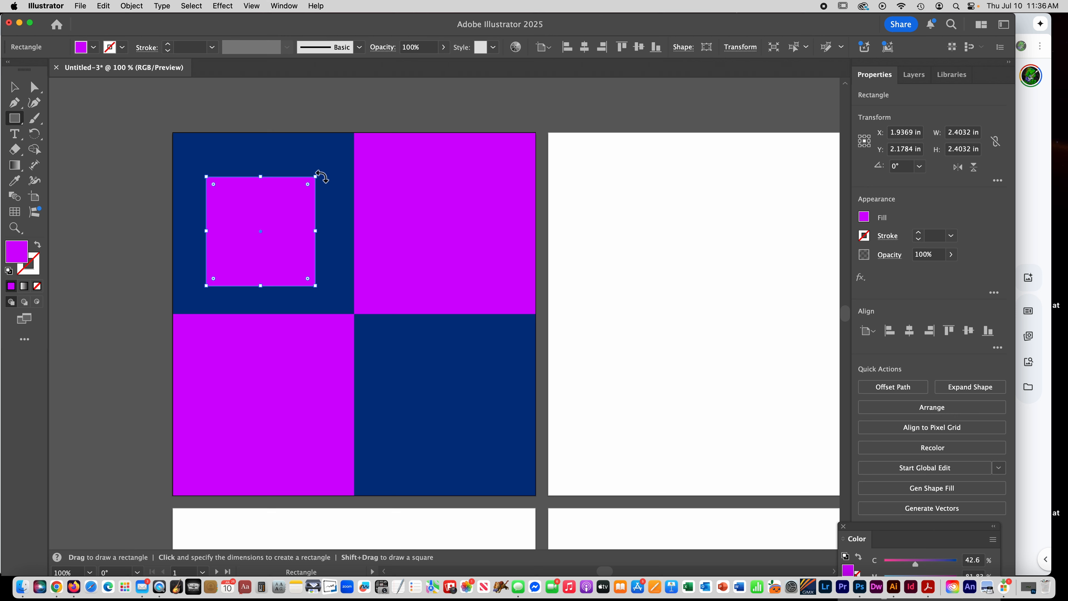
pyautogui.moveTo(321, 177); pyautogui.dragTo(283, 149)
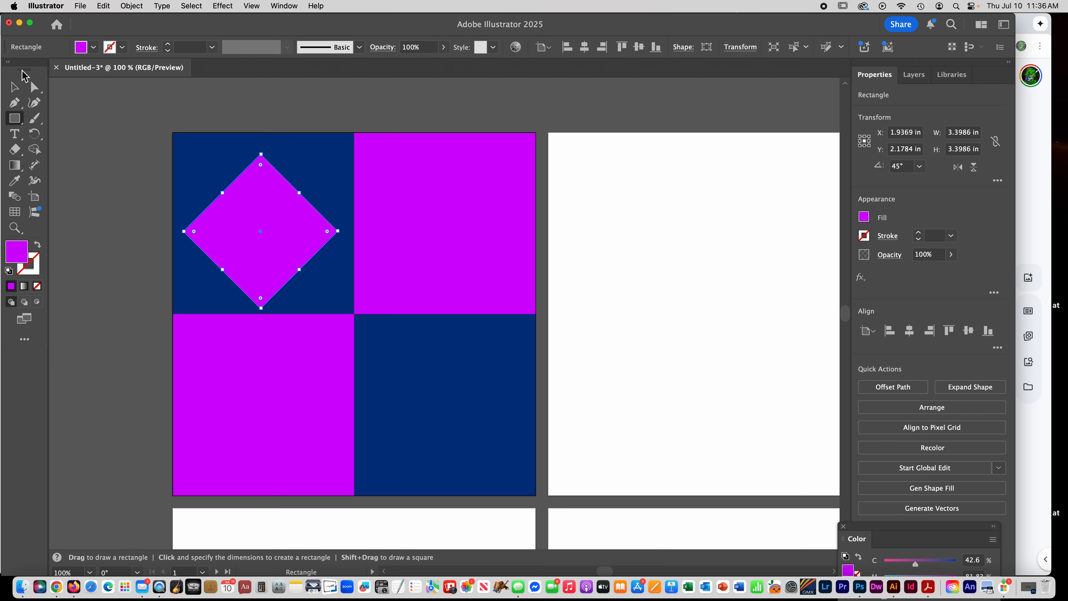
# - Move the purple diamond to the centre of the upper-left blue square, nudging it into place, and deselect it
pyautogui.click(13, 87)
pyautogui.press('super+z')
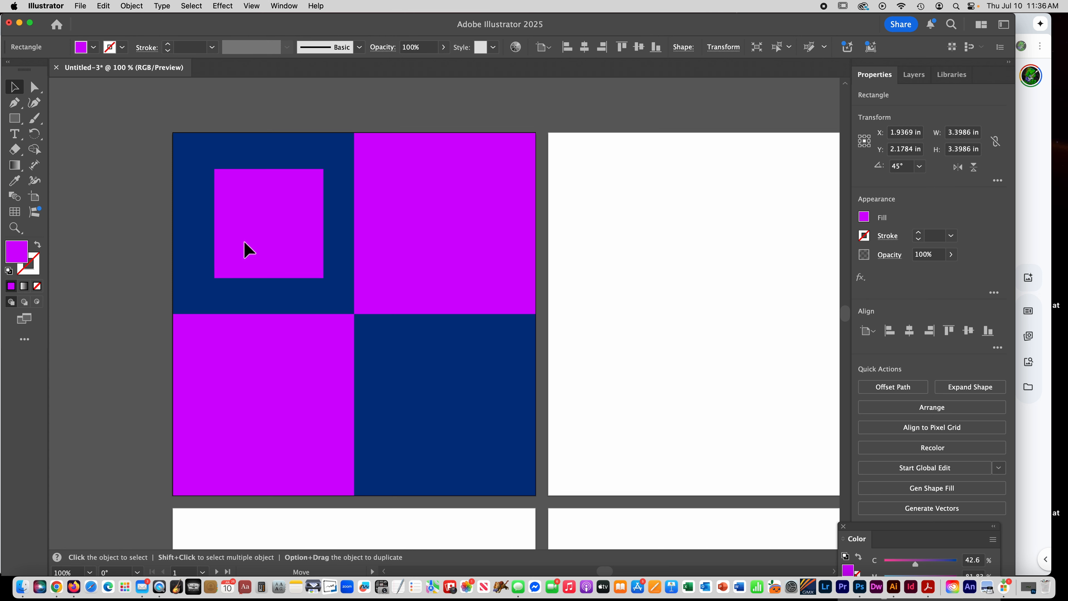
pyautogui.press('super+shift+z')
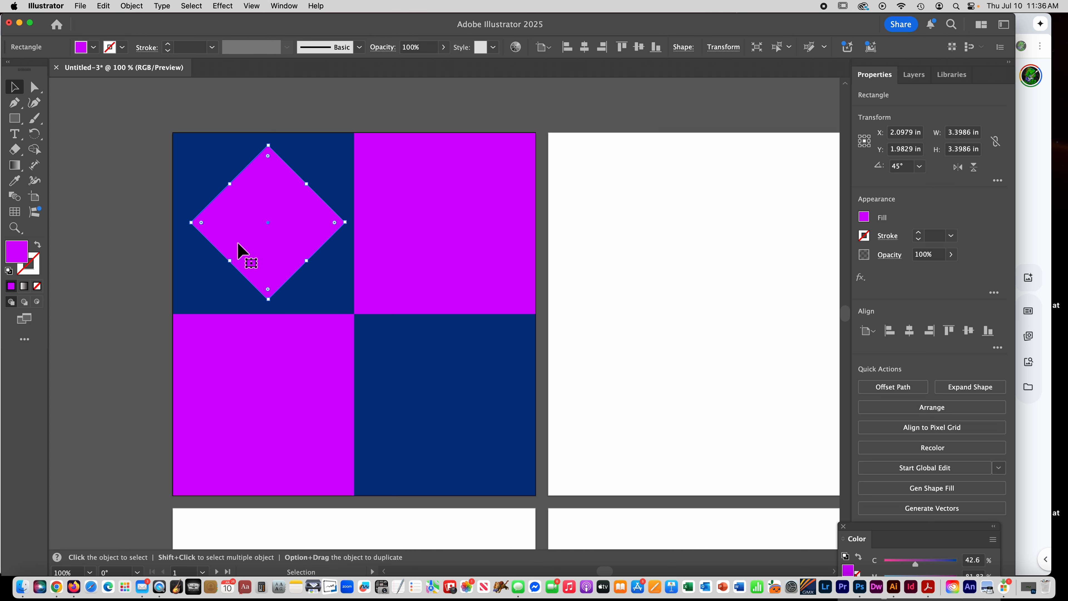
pyautogui.press('Left')
pyautogui.press('Left')
pyautogui.press('Left')
pyautogui.press('Left')
pyautogui.press('Down')
pyautogui.press('Down')
pyautogui.press('Down')
pyautogui.press('Down')
pyautogui.press('Down')
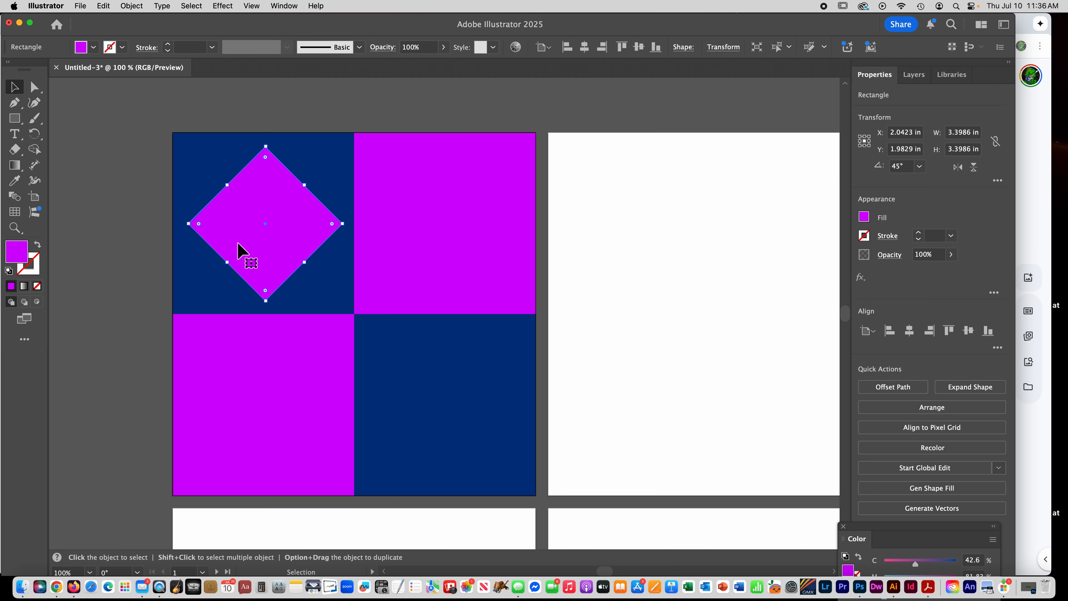
pyautogui.press('Down')
pyautogui.press('Up')
pyautogui.press('Up')
pyautogui.press('Up')
pyautogui.press('Left')
pyautogui.press('Left')
pyautogui.click(118, 233)
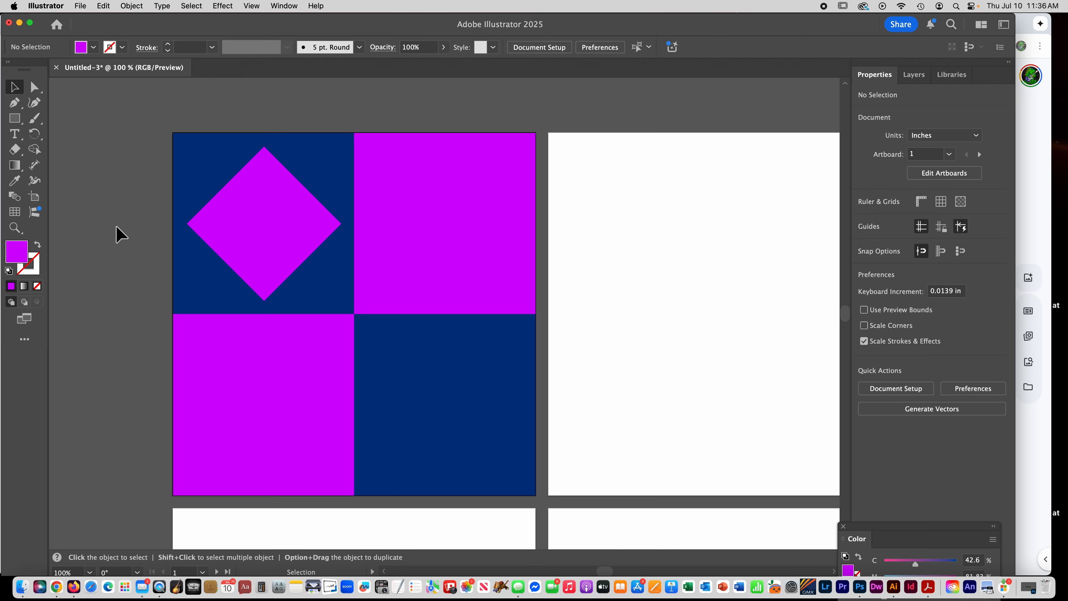
# - Draw a circle about 1.78 in wide over the diamond and fill it with the blue sampled from the background square
pyautogui.click(15, 125)
pyautogui.click(46, 135)
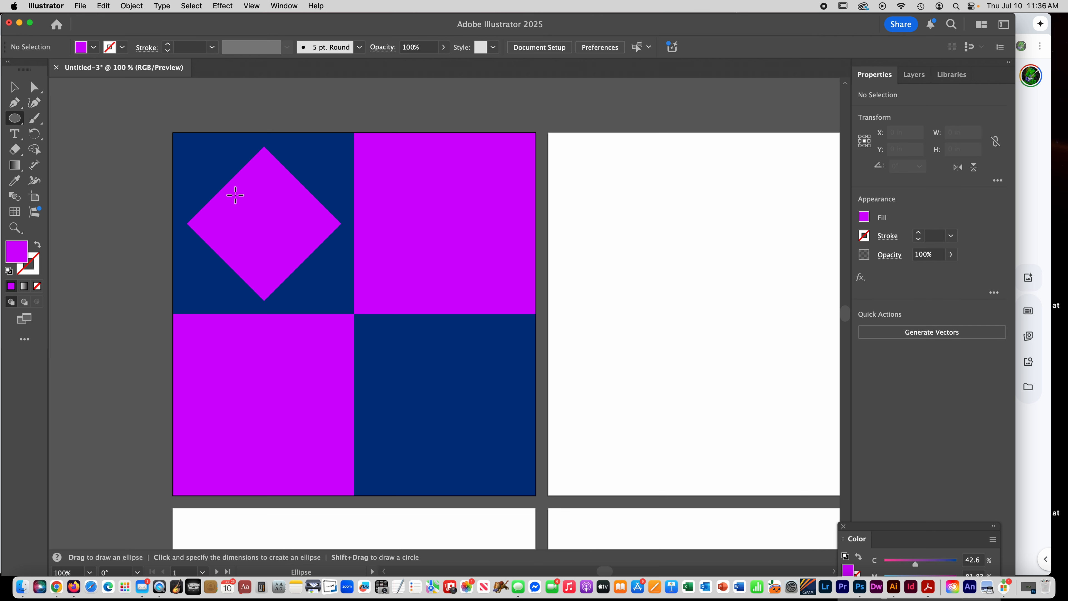
pyautogui.moveTo(310, 277); pyautogui.dragTo(309, 275)
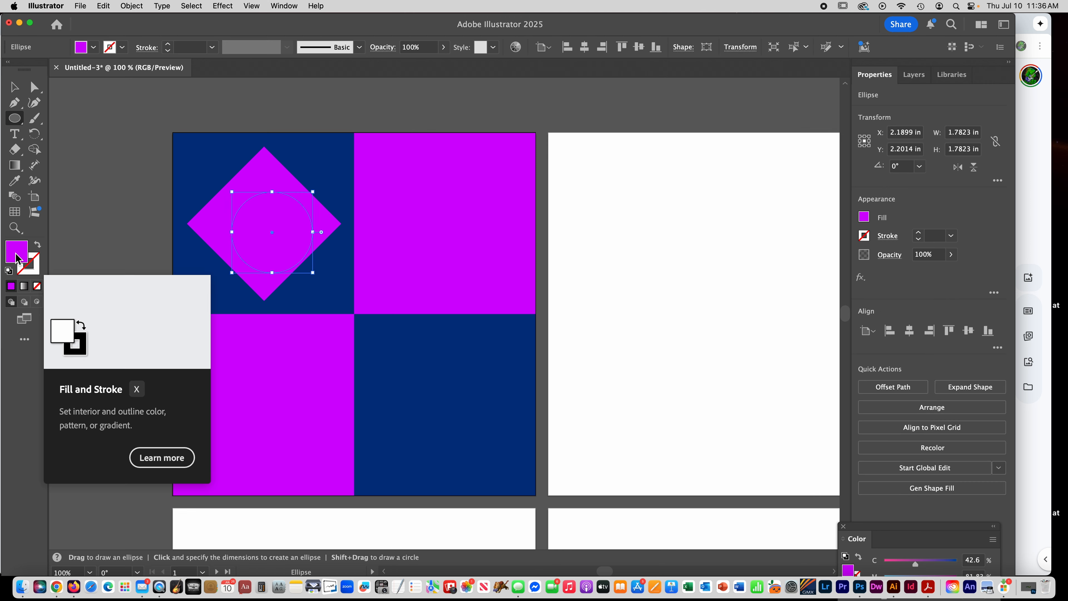
pyautogui.click(17, 183)
pyautogui.click(197, 166)
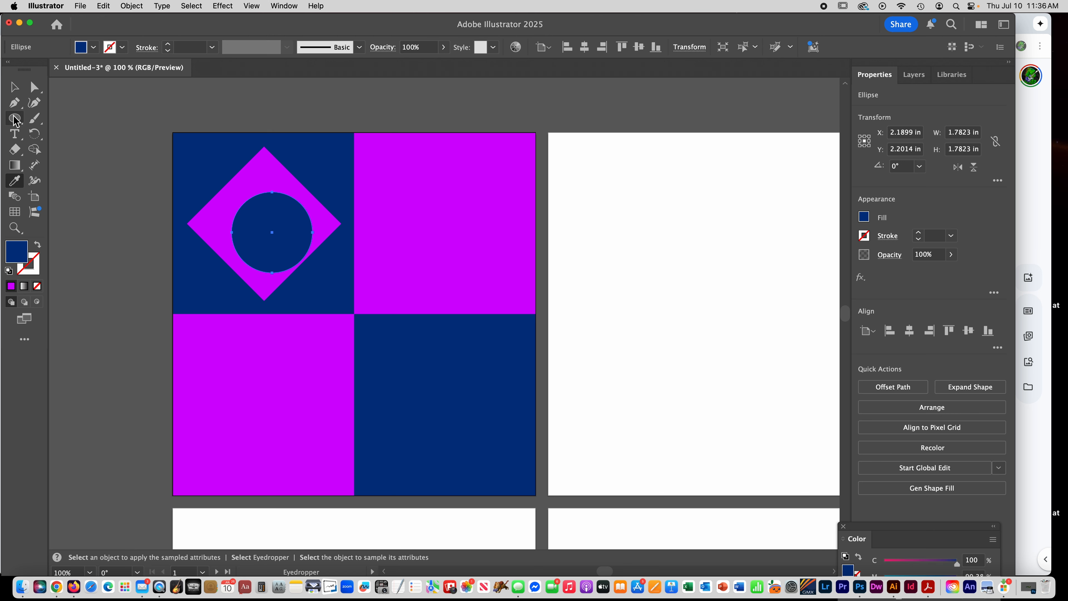
# - Centre the blue circle within the purple diamond and deselect it
pyautogui.click(16, 93)
pyautogui.moveTo(254, 247); pyautogui.dragTo(247, 241)
pyautogui.click(102, 202)
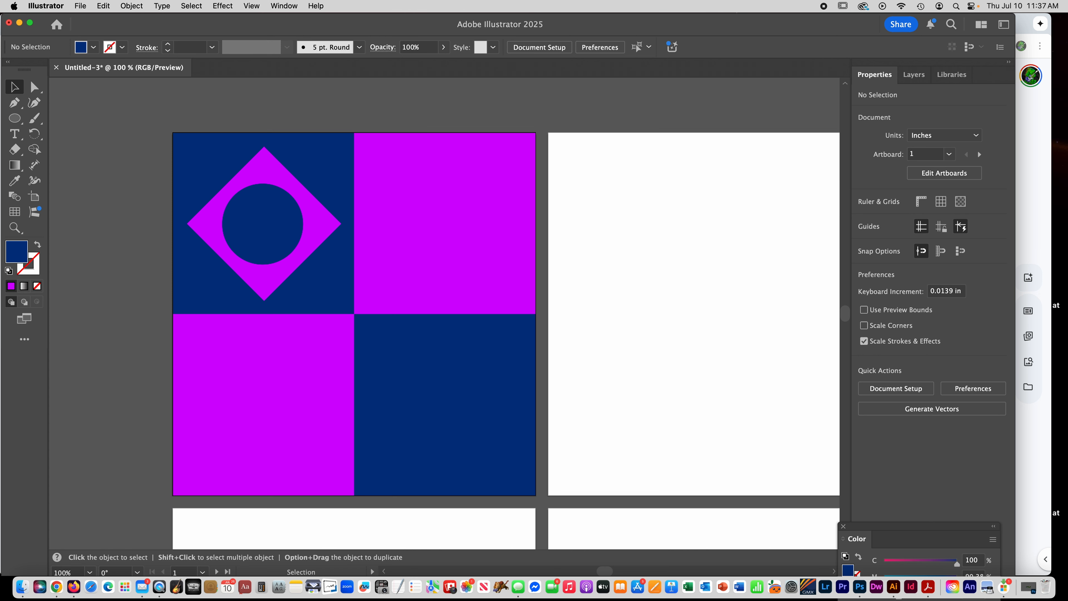
# - Draw a blue circle about 3.06 in wide and centre it in the upper-right purple square
pyautogui.click(14, 119)
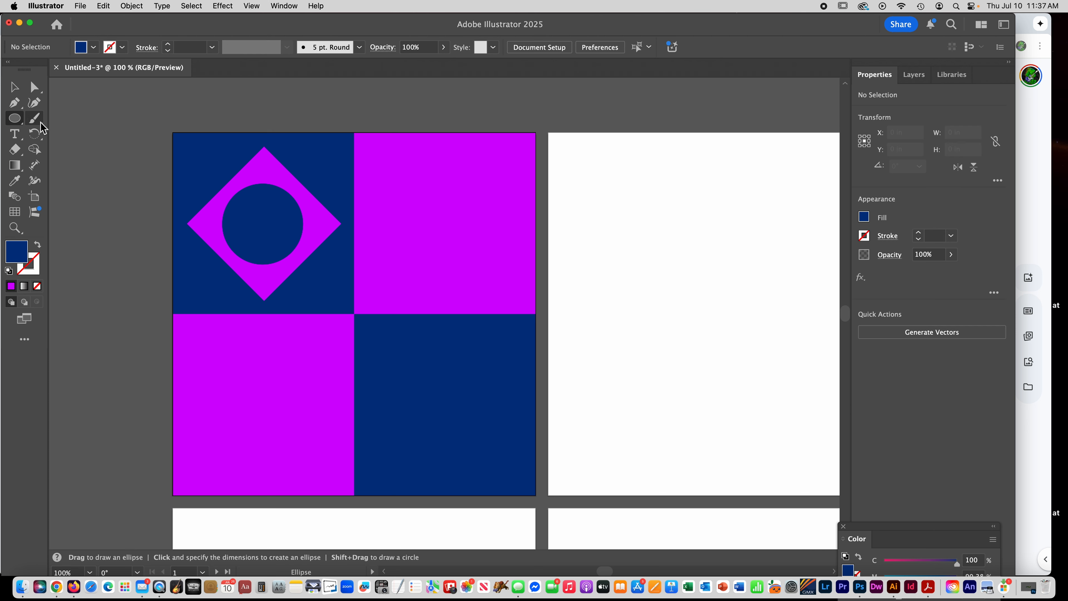
pyautogui.moveTo(390, 188); pyautogui.dragTo(529, 327)
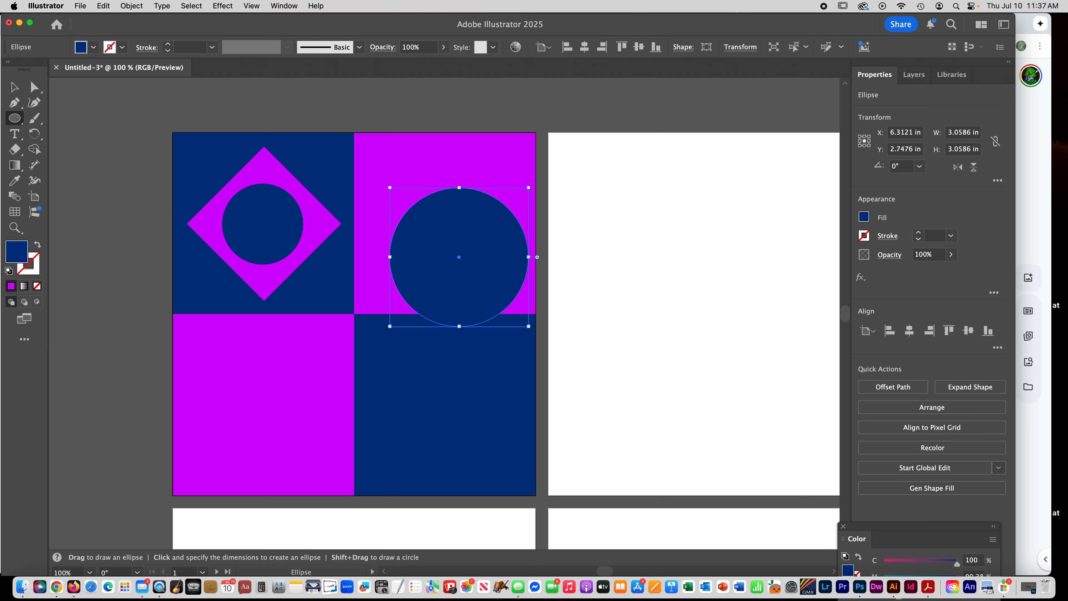
pyautogui.click(14, 87)
pyautogui.moveTo(432, 248); pyautogui.dragTo(418, 215)
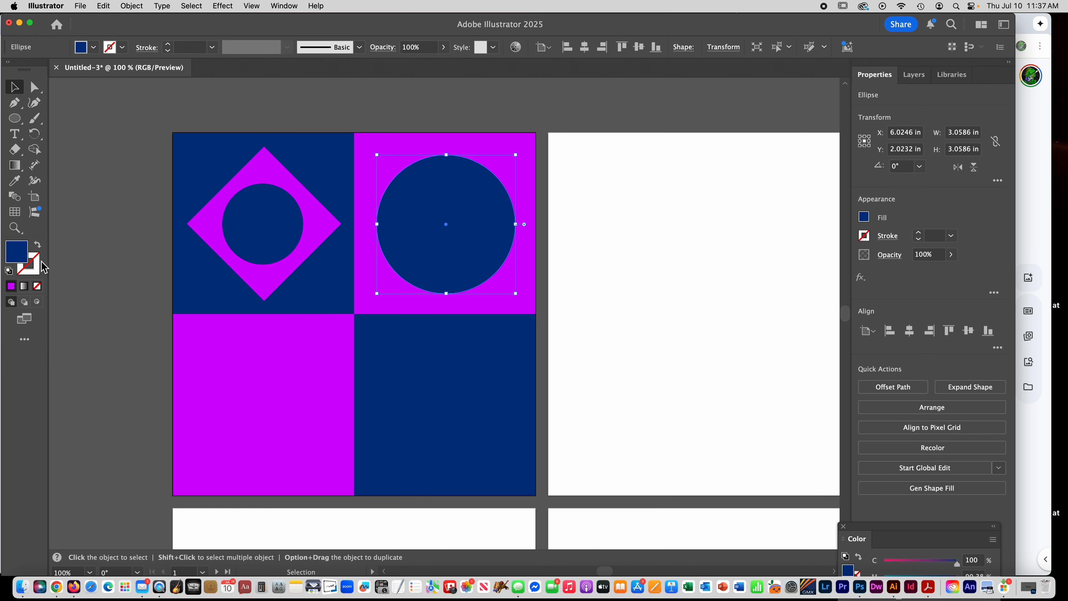
# - Turn the large circle into a blue ring by swapping its fill and stroke and setting the stroke weight to 34 pt
pyautogui.click(38, 244)
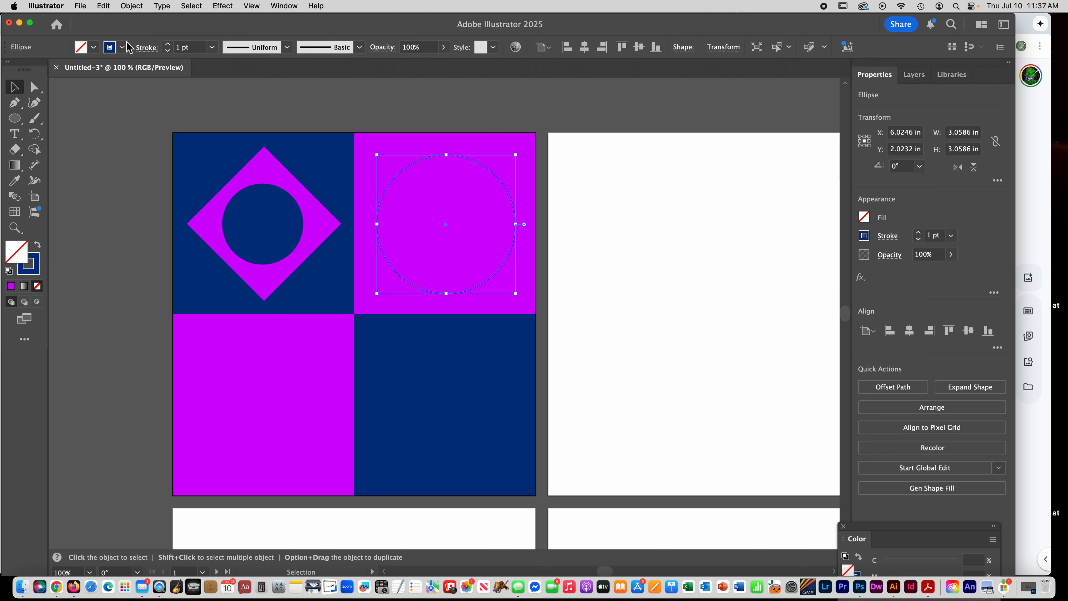
pyautogui.click(168, 45)
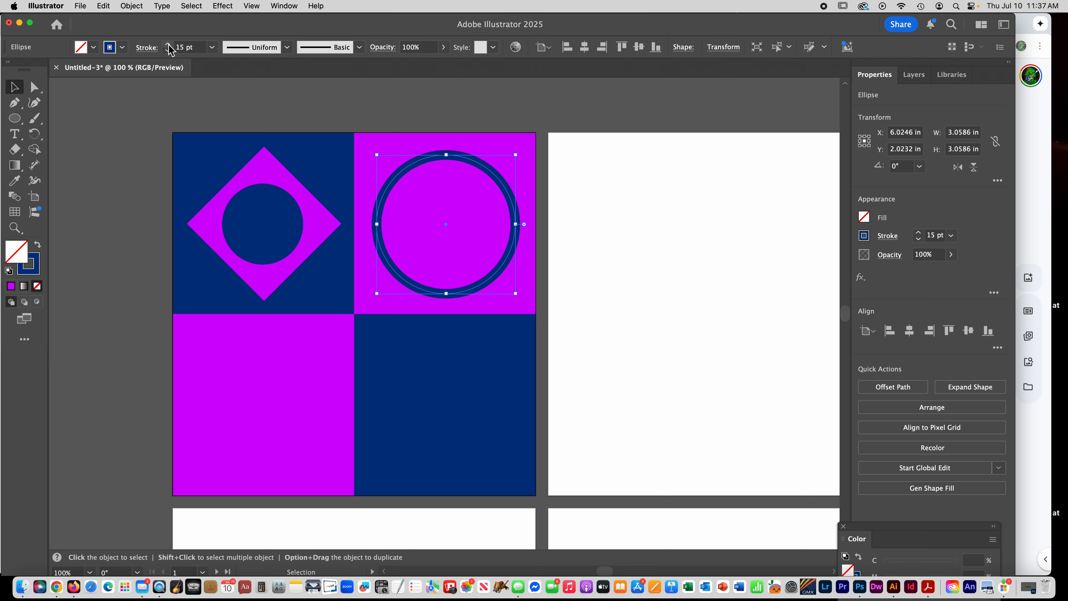
pyautogui.click(169, 45)
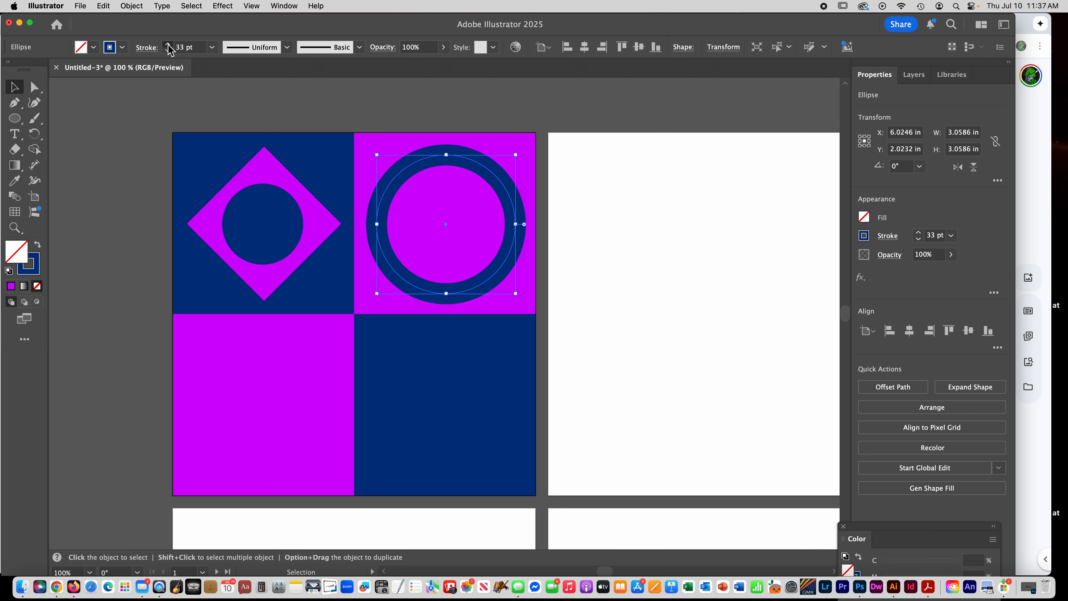
pyautogui.click(101, 141)
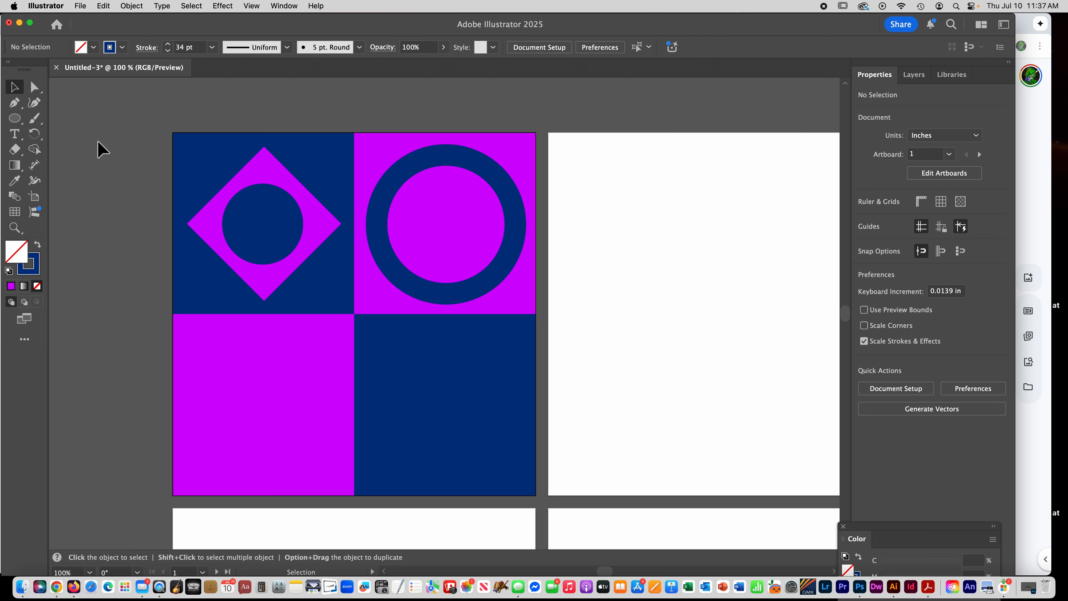
# - Draw an unfilled square about 2.5 in wide with a blue outline inside the lower-left purple square
pyautogui.click(19, 123)
pyautogui.moveTo(20, 126); pyautogui.dragTo(31, 126)
pyautogui.click(45, 118)
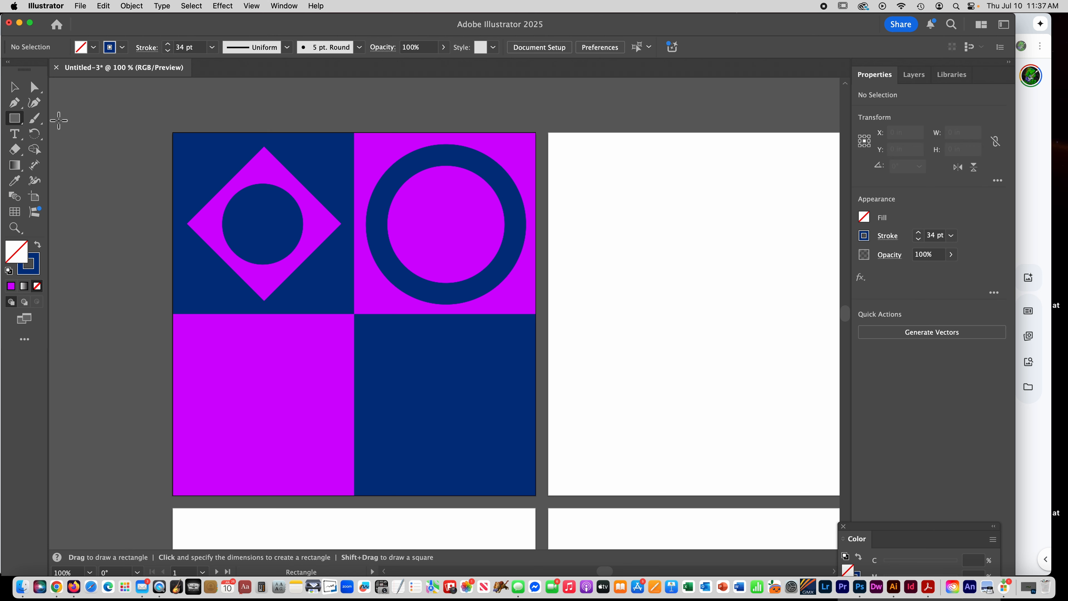
pyautogui.moveTo(197, 354); pyautogui.dragTo(279, 468)
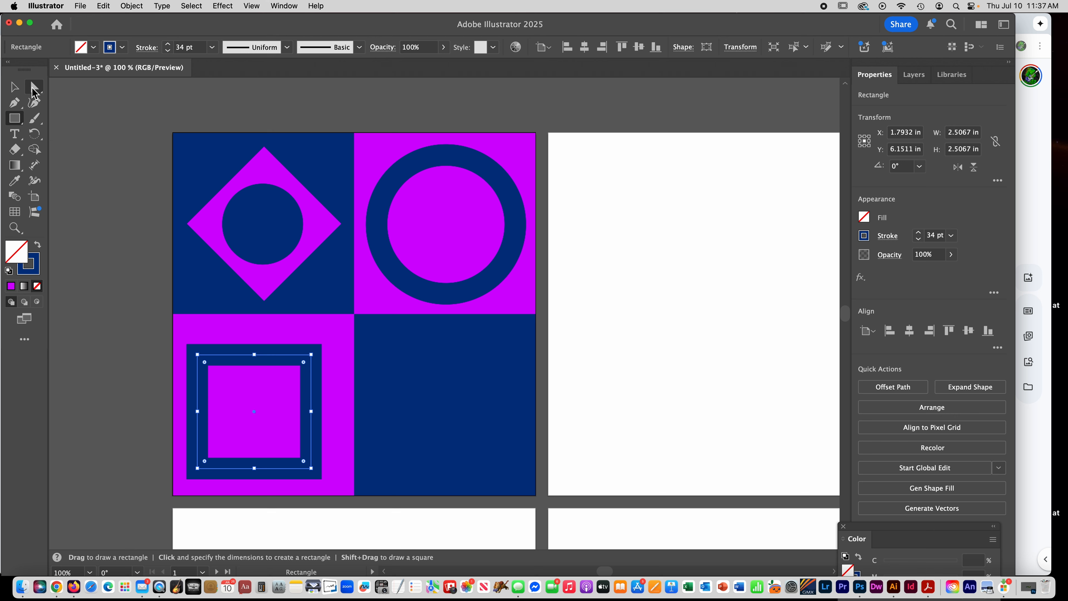
# - Delete the upper-right corner anchor point of the outlined square in the lower-left purple square
pyautogui.click(34, 89)
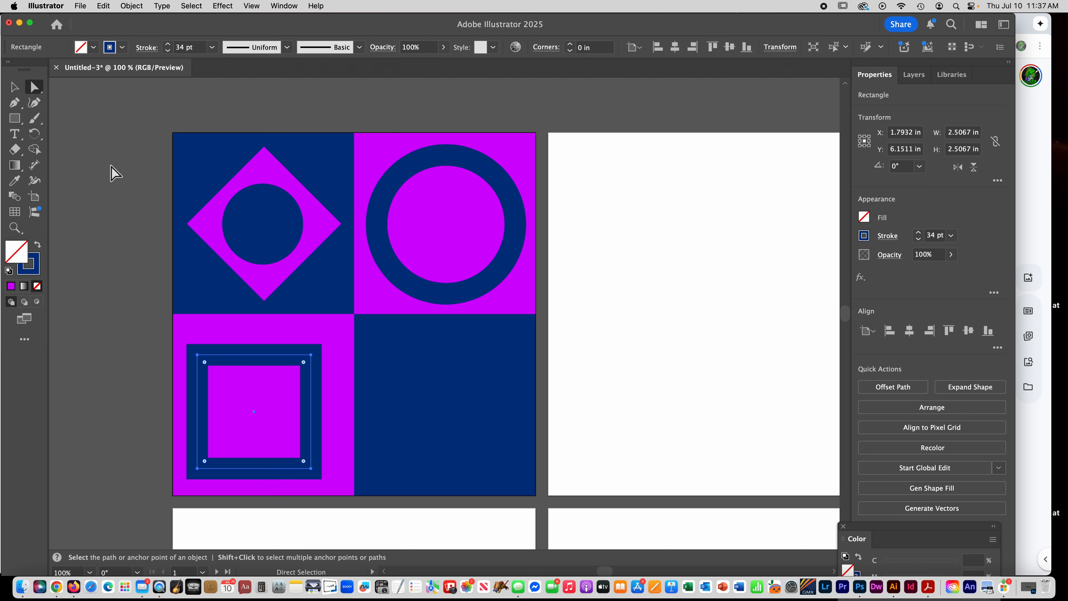
pyautogui.click(111, 168)
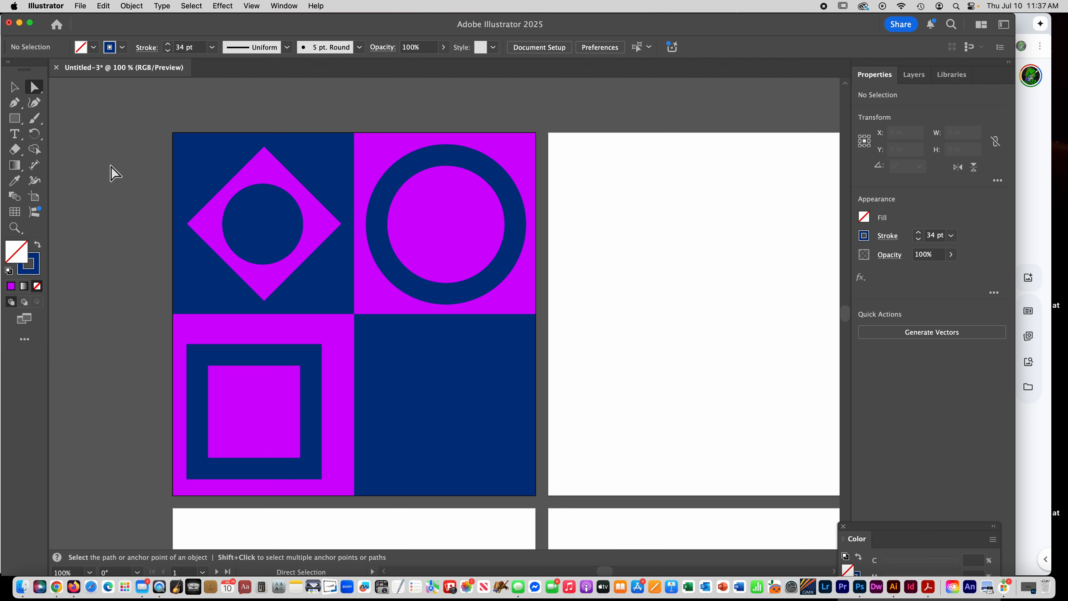
pyautogui.click(308, 362)
pyautogui.click(311, 357)
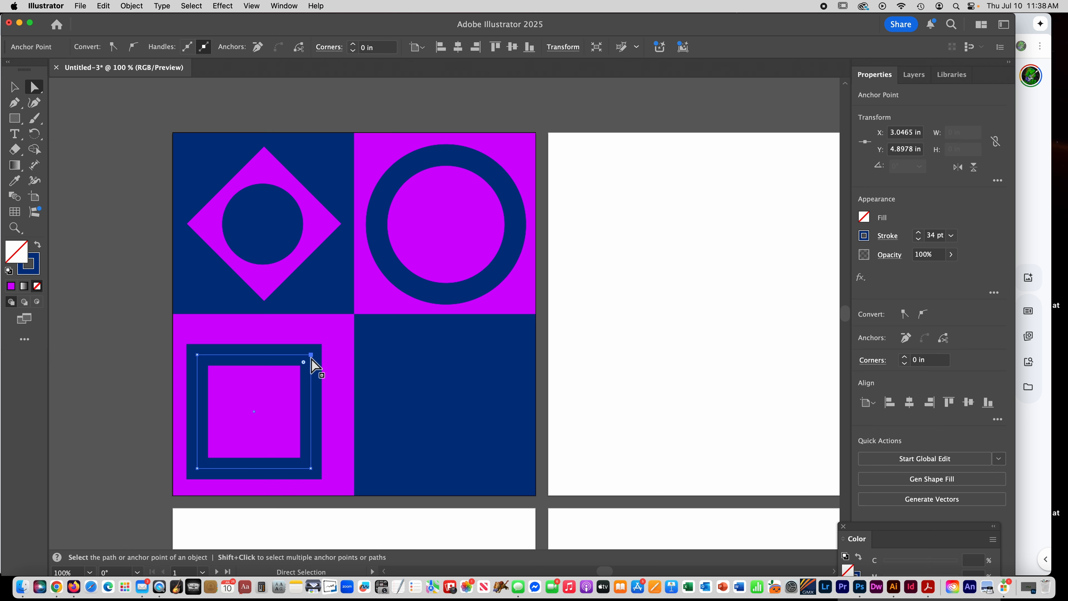
pyautogui.keyDown('super'); pyautogui.click(265, 378); pyautogui.keyUp('super')
pyautogui.keyDown('super'); pyautogui.click(601, 349); pyautogui.keyUp('super')
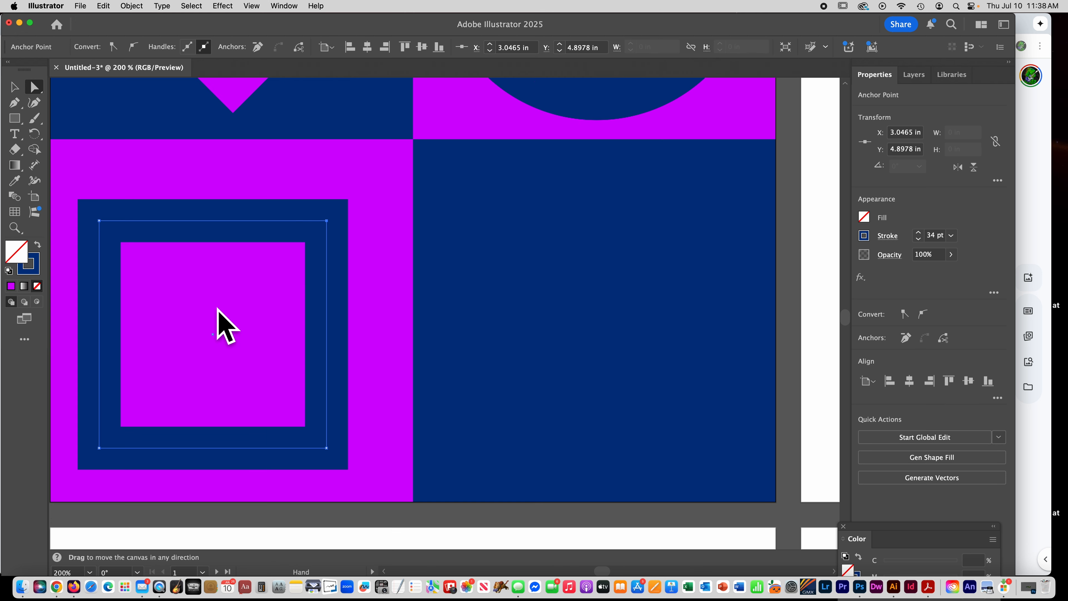
pyautogui.moveTo(220, 318); pyautogui.dragTo(361, 284)
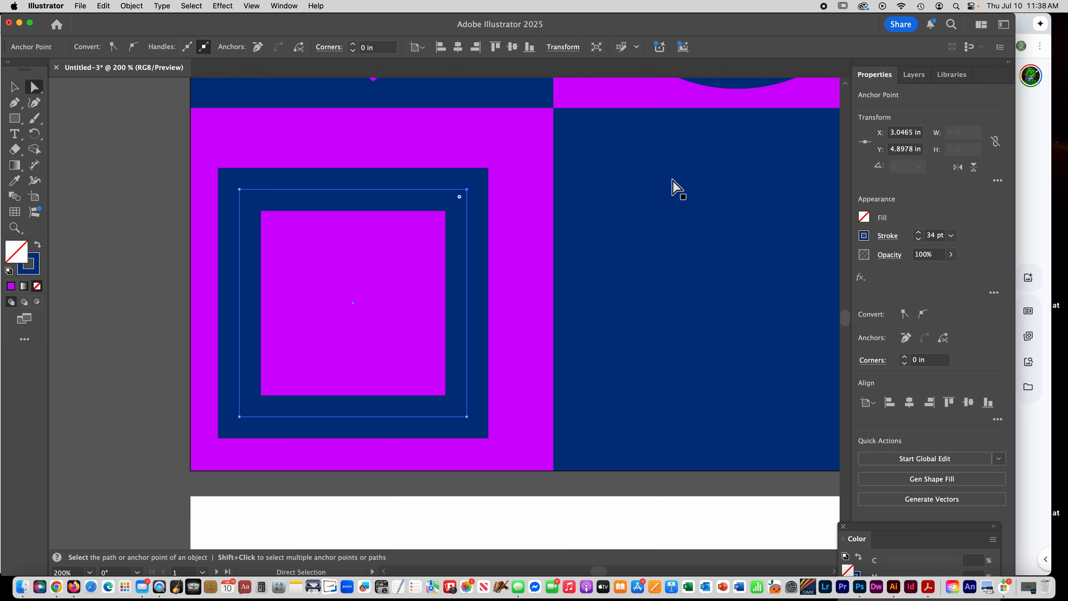
pyautogui.press('Delete')
pyautogui.hscroll(1, 673, 179)
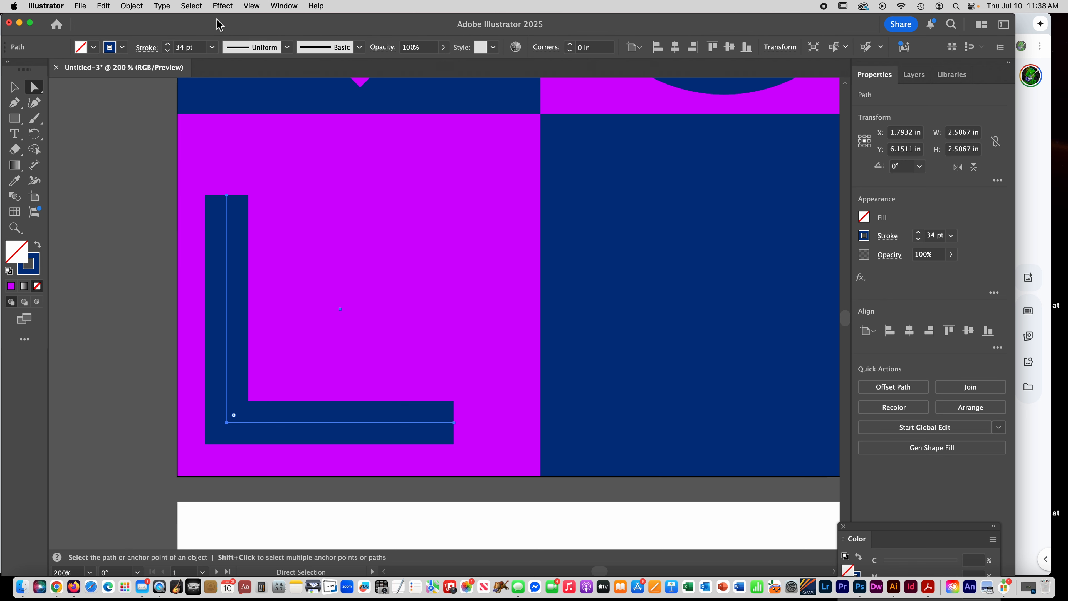
# - Swap the open path's fill and stroke to make it a solid blue triangle, and deselect it
pyautogui.click(42, 248)
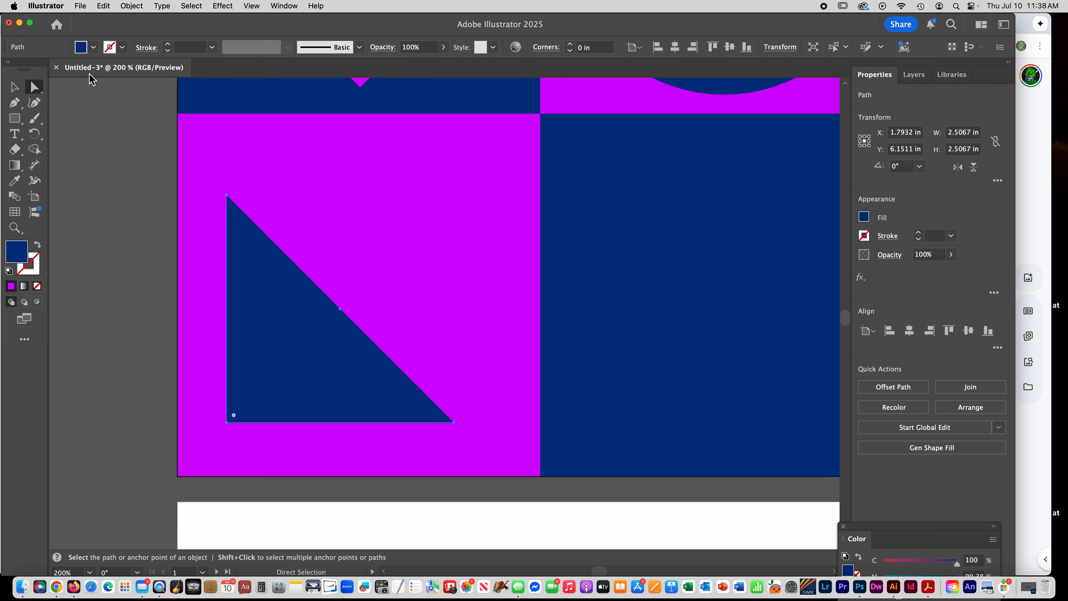
pyautogui.click(8, 87)
pyautogui.click(119, 222)
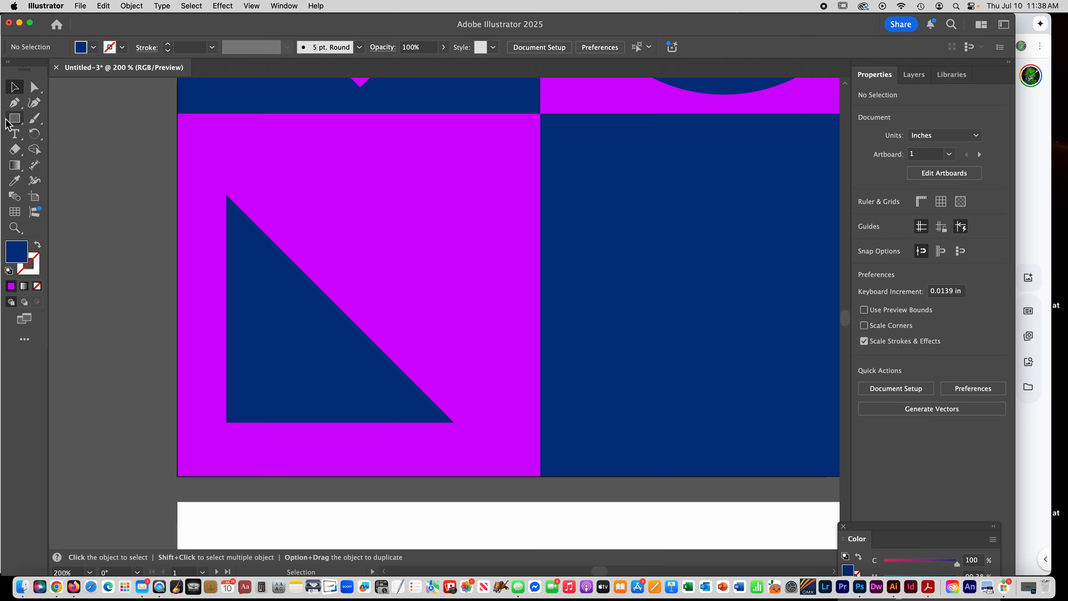
# - Draw a blue square about 2.14 in wide overlapping the triangle's upper right and delete its lower-left anchor point to form a second triangle
pyautogui.click(14, 119)
pyautogui.moveTo(314, 152); pyautogui.dragTo(509, 347)
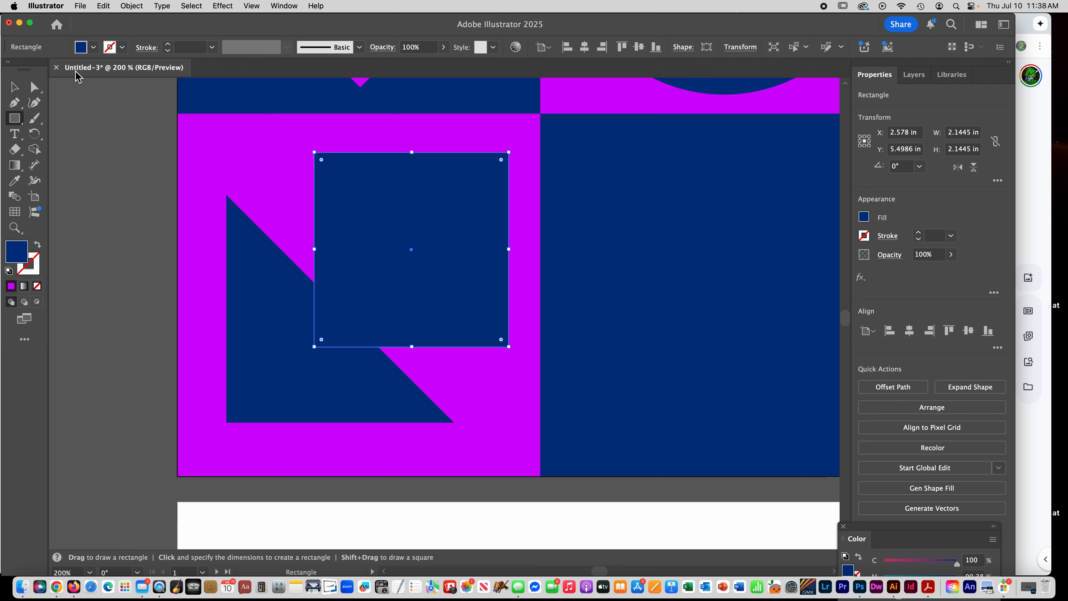
pyautogui.click(34, 90)
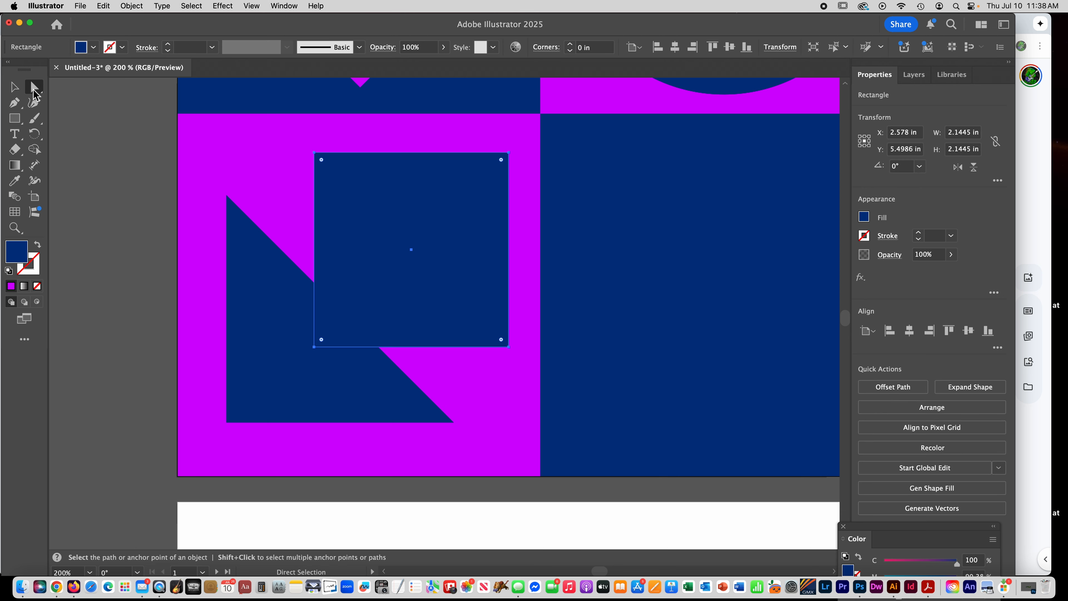
pyautogui.click(148, 266)
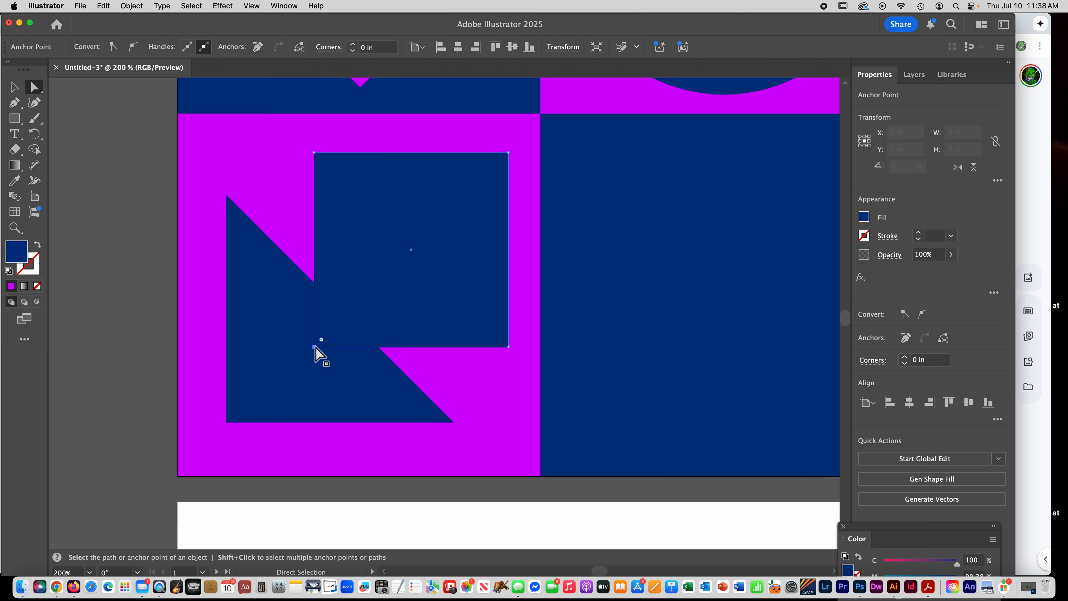
pyautogui.click(315, 346)
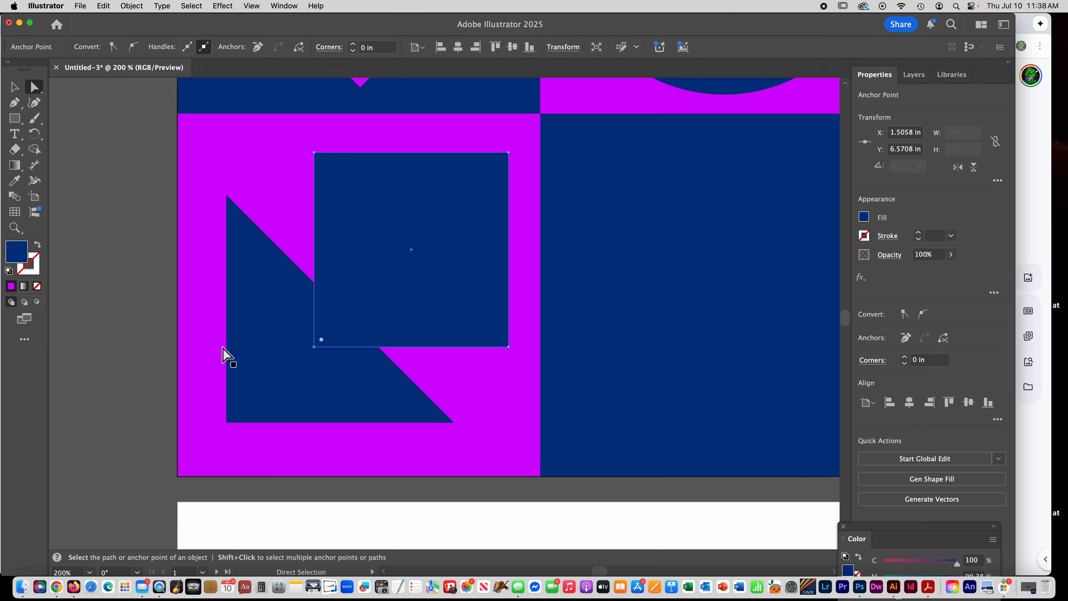
pyautogui.press('Delete')
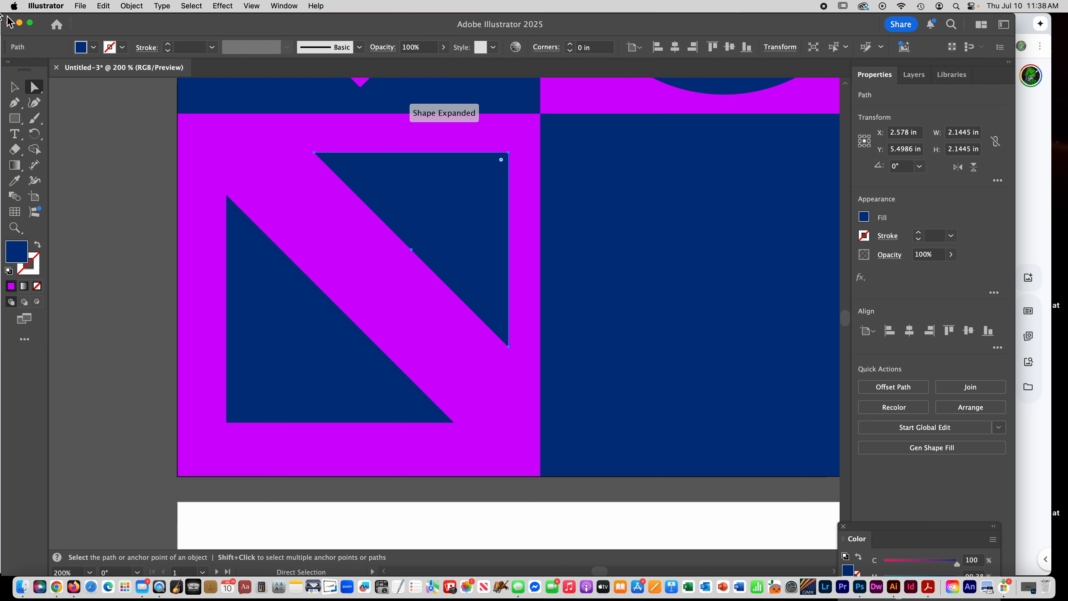
pyautogui.click(97, 133)
pyautogui.moveTo(566, 207); pyautogui.dragTo(275, 180)
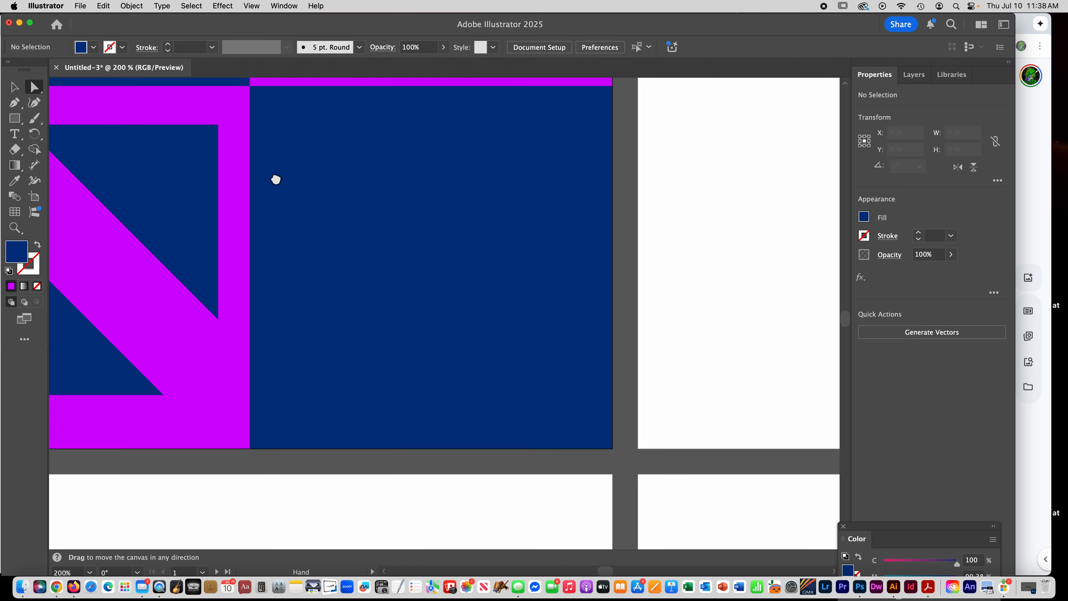
pyautogui.click(15, 119)
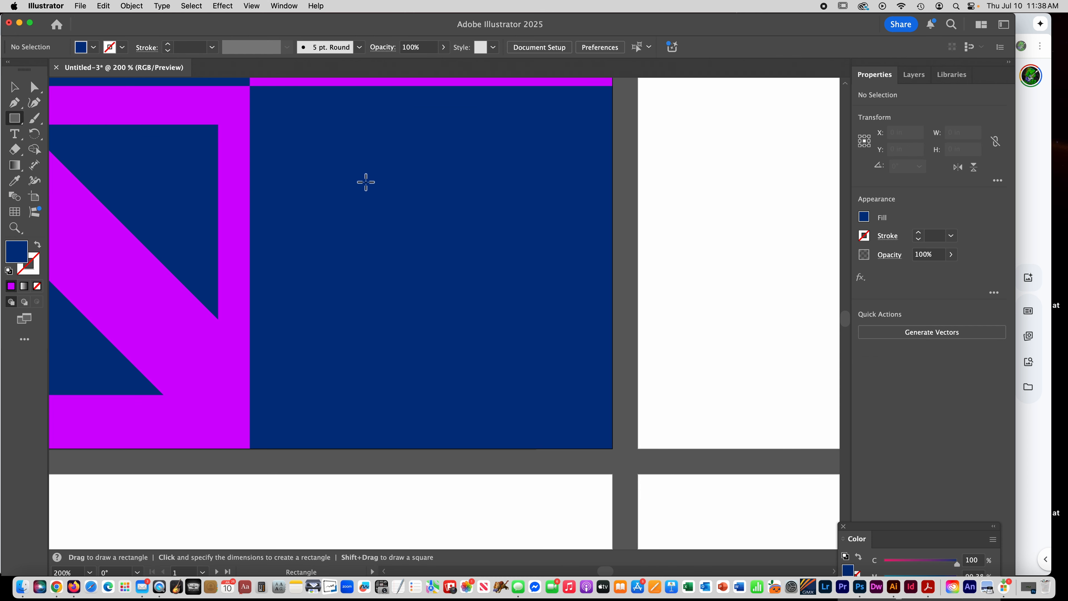
pyautogui.moveTo(300, 138); pyautogui.dragTo(556, 395)
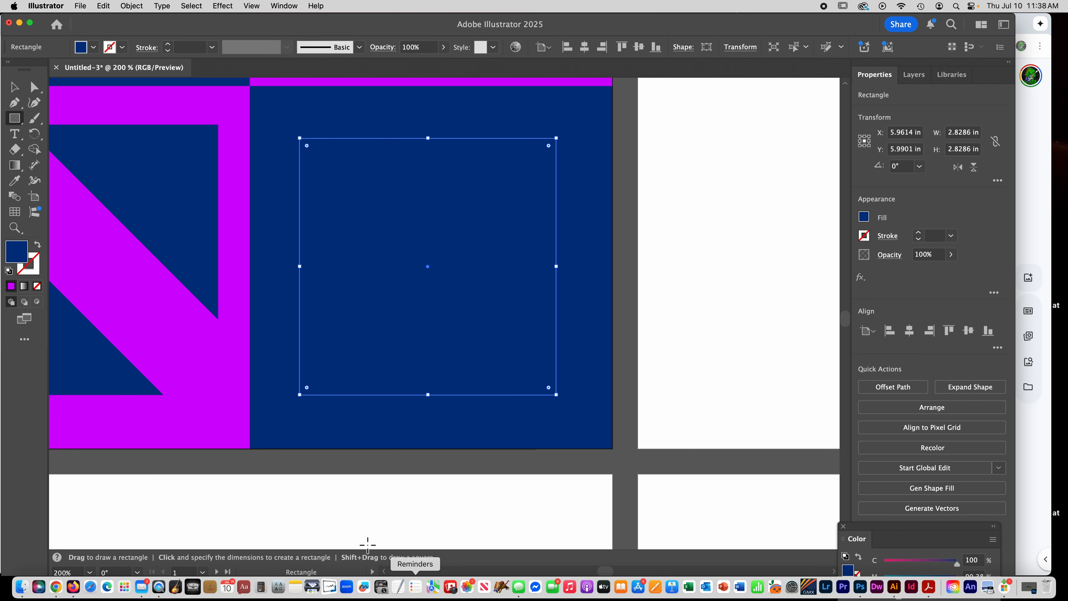
pyautogui.press('Delete')
# - Draw a circle about 3.06 in wide in the lower-right blue square and fill it with the purple sampled from the neighbouring square
pyautogui.moveTo(18, 121); pyautogui.dragTo(132, 137)
pyautogui.moveTo(312, 147); pyautogui.dragTo(554, 427)
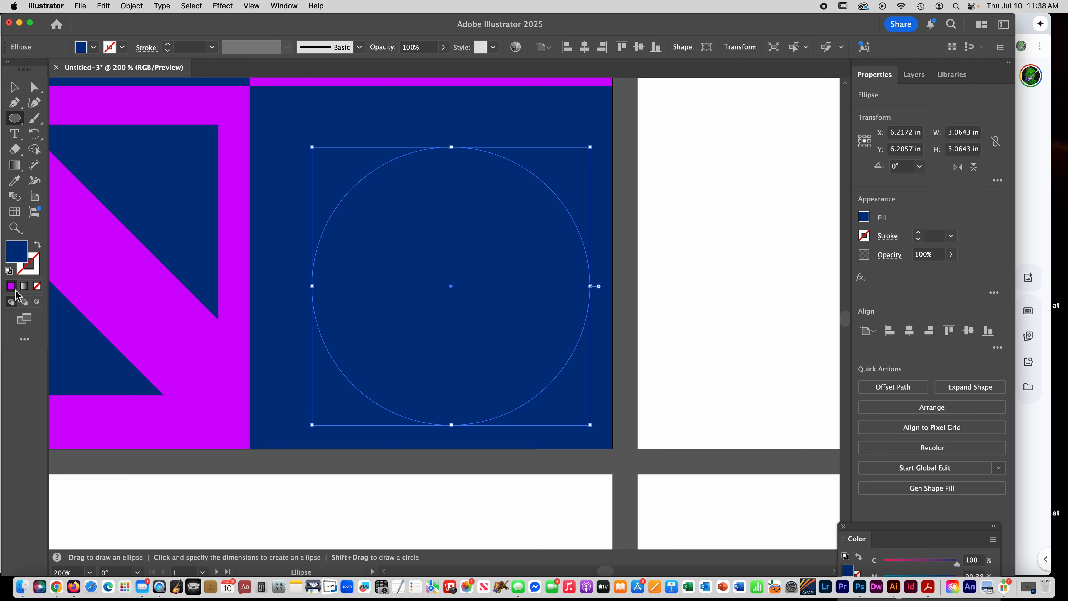
pyautogui.click(15, 181)
pyautogui.click(88, 208)
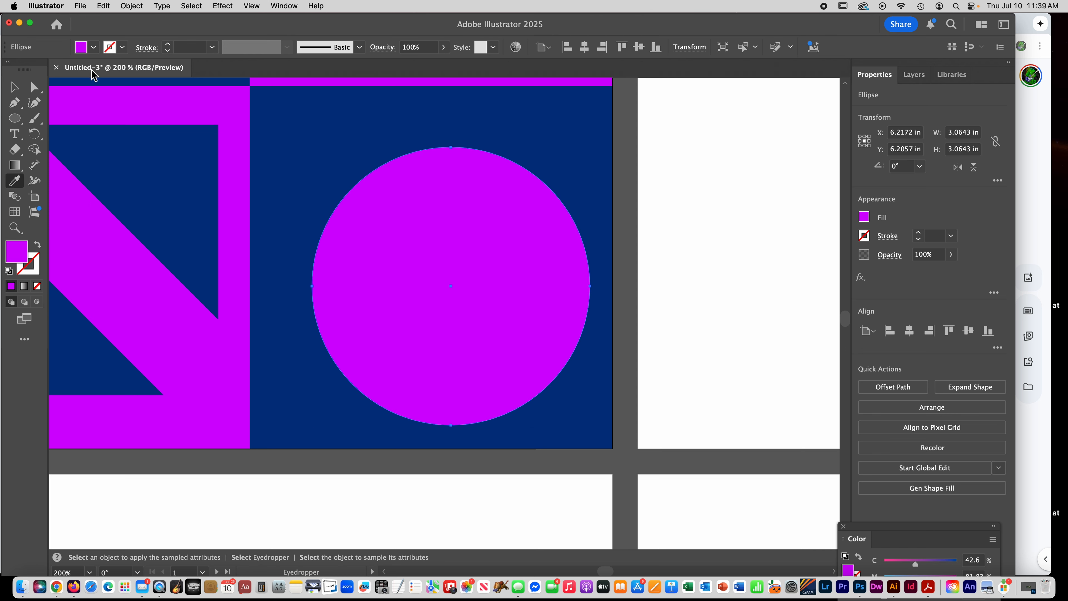
# - Delete the purple circle's top anchor point to leave a half circle
pyautogui.click(35, 88)
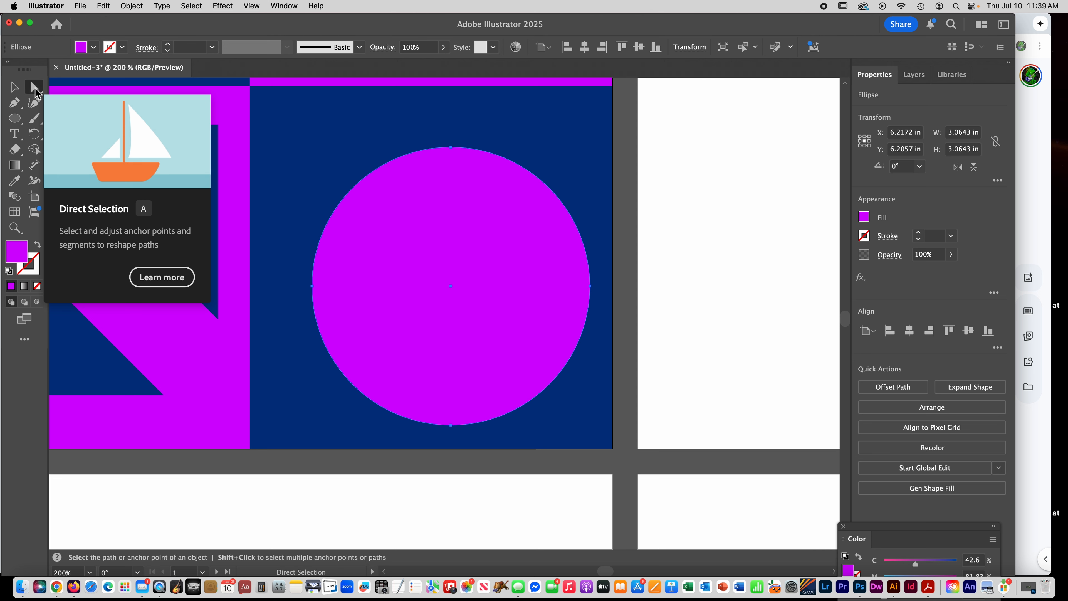
pyautogui.click(667, 206)
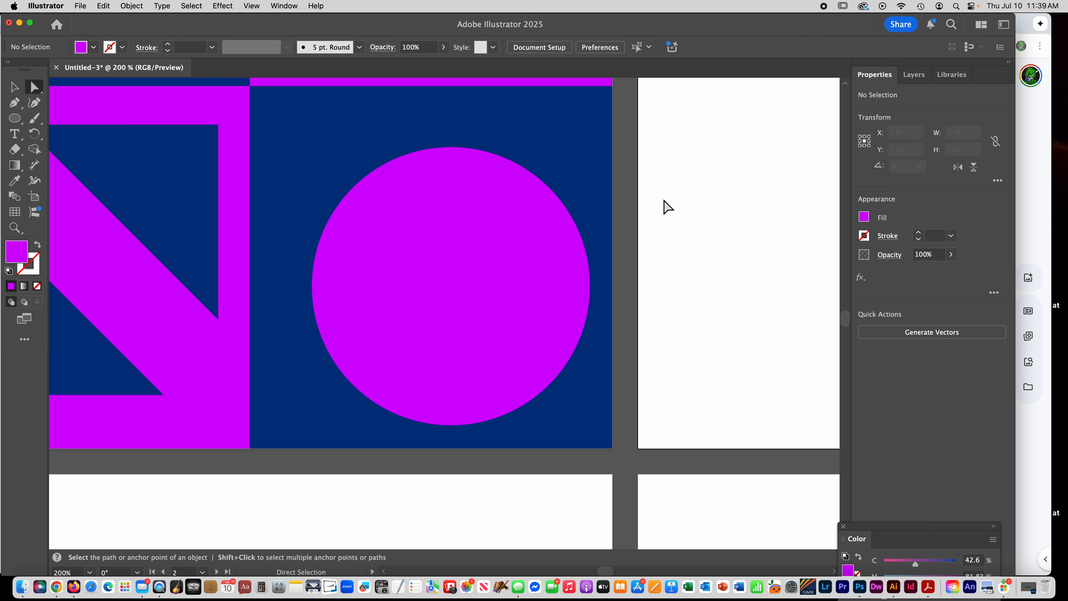
pyautogui.click(451, 148)
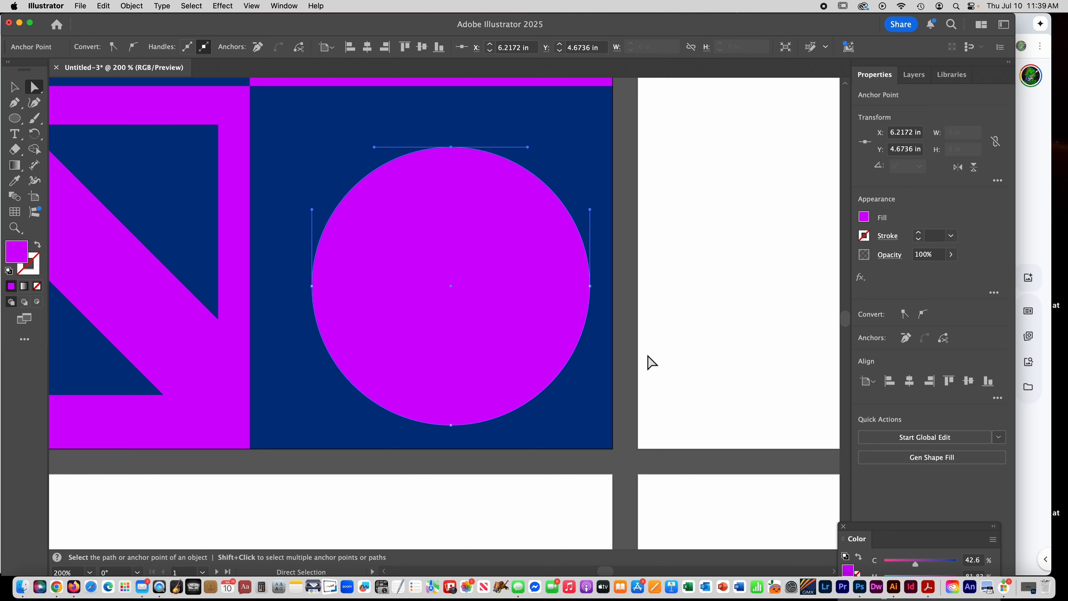
pyautogui.press('Delete')
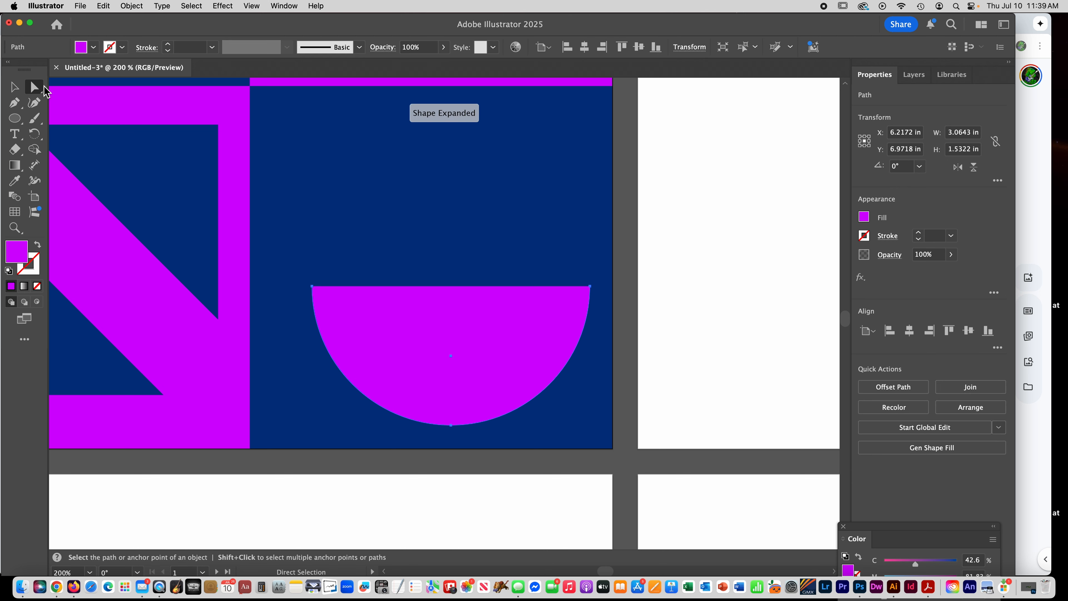
# - Rotate the purple half circle 90° and place its flat side against the left edge of the lower-right blue square
pyautogui.press('v')
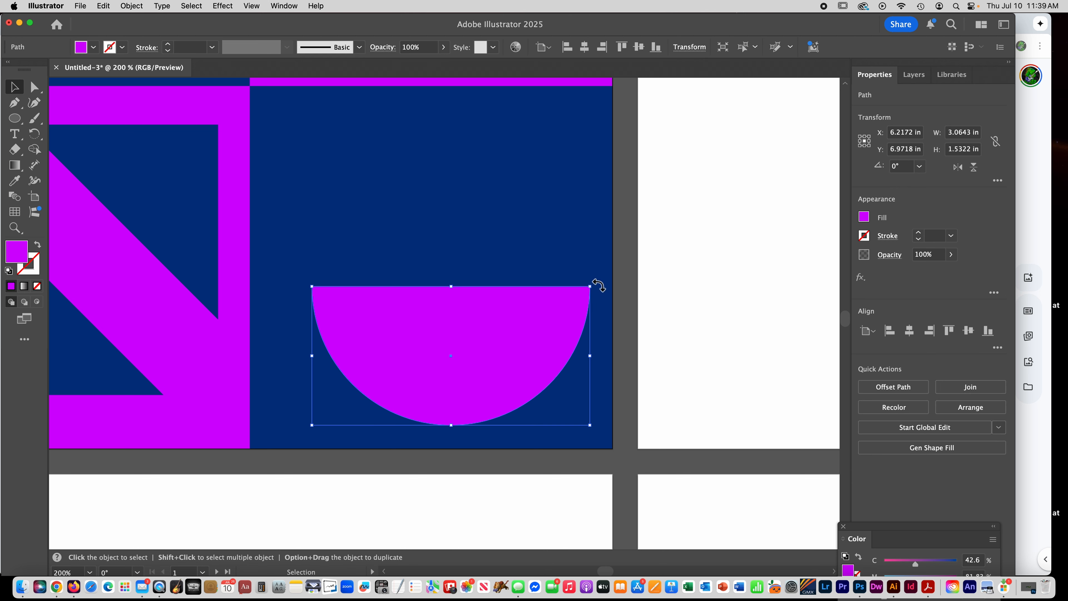
pyautogui.moveTo(596, 286); pyautogui.dragTo(403, 247)
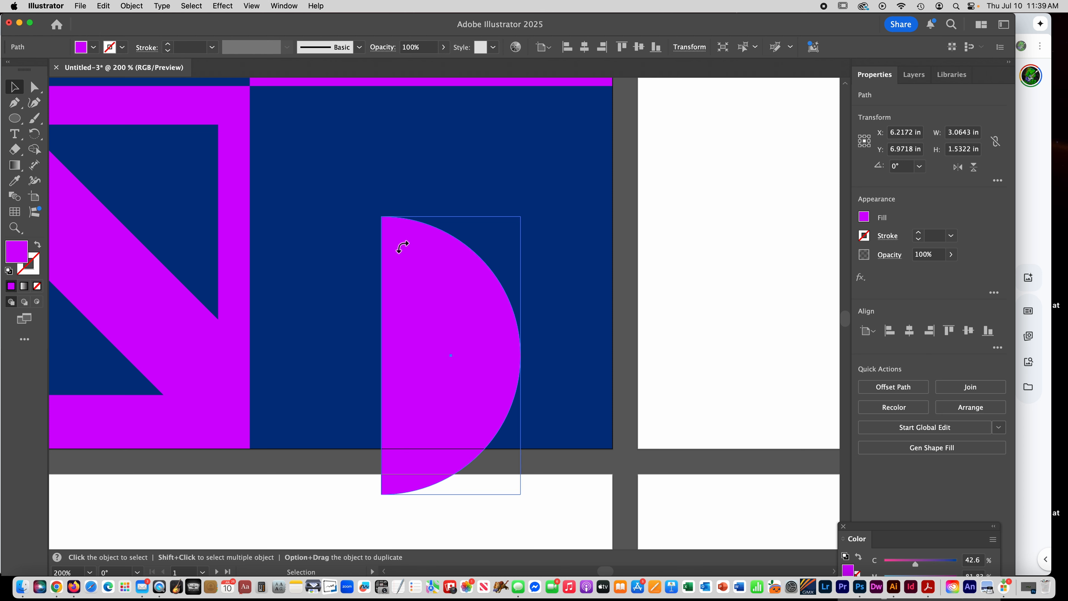
pyautogui.moveTo(440, 350); pyautogui.dragTo(313, 254)
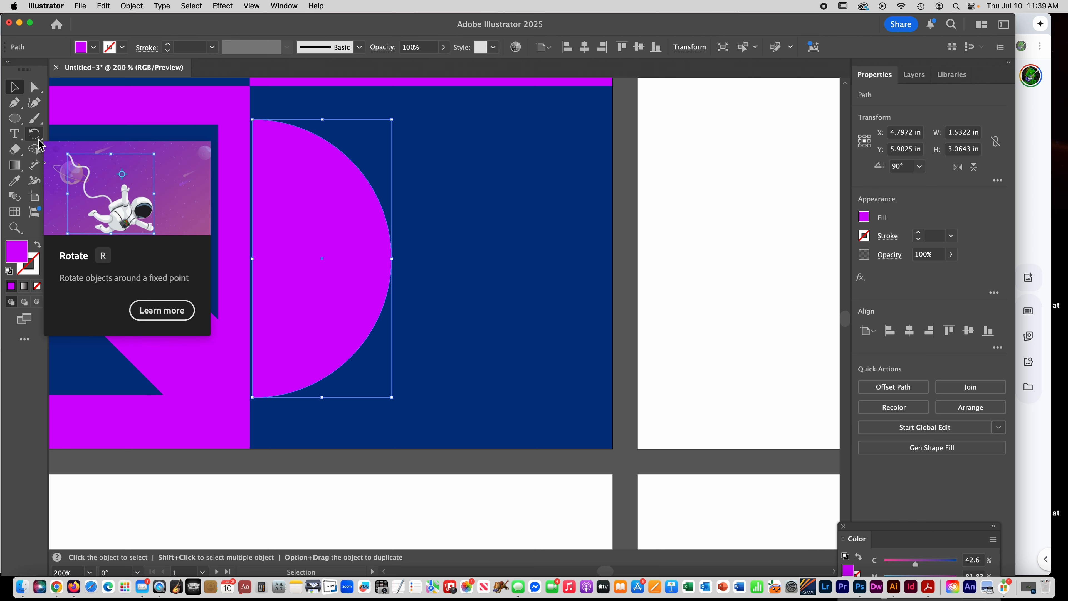
# - Create a mirrored copy of the half circle with the Reflect tool, using the vertical axis
pyautogui.click(34, 134)
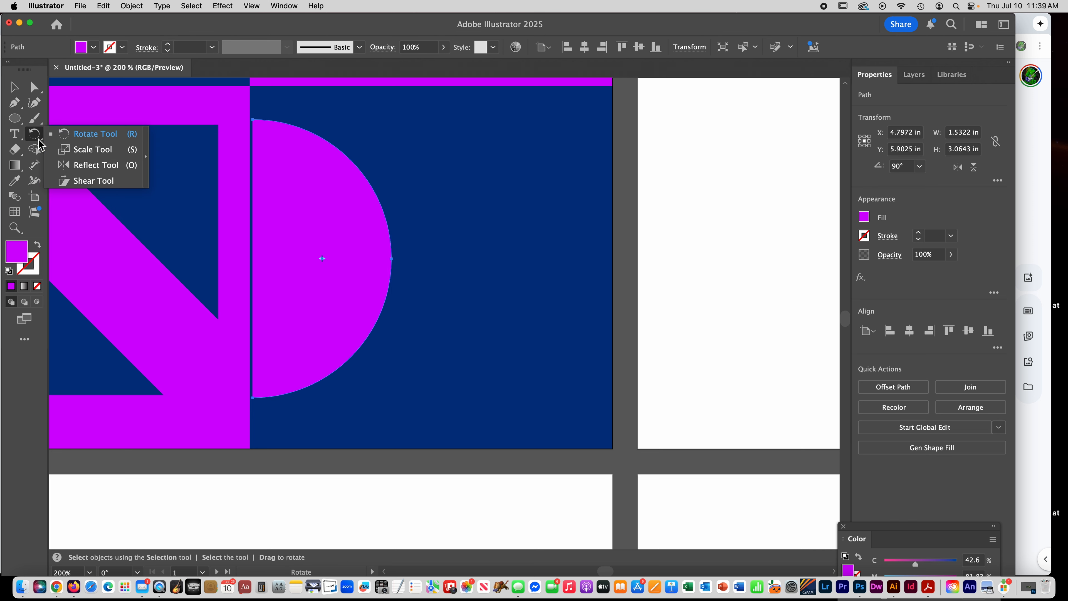
pyautogui.click(88, 169)
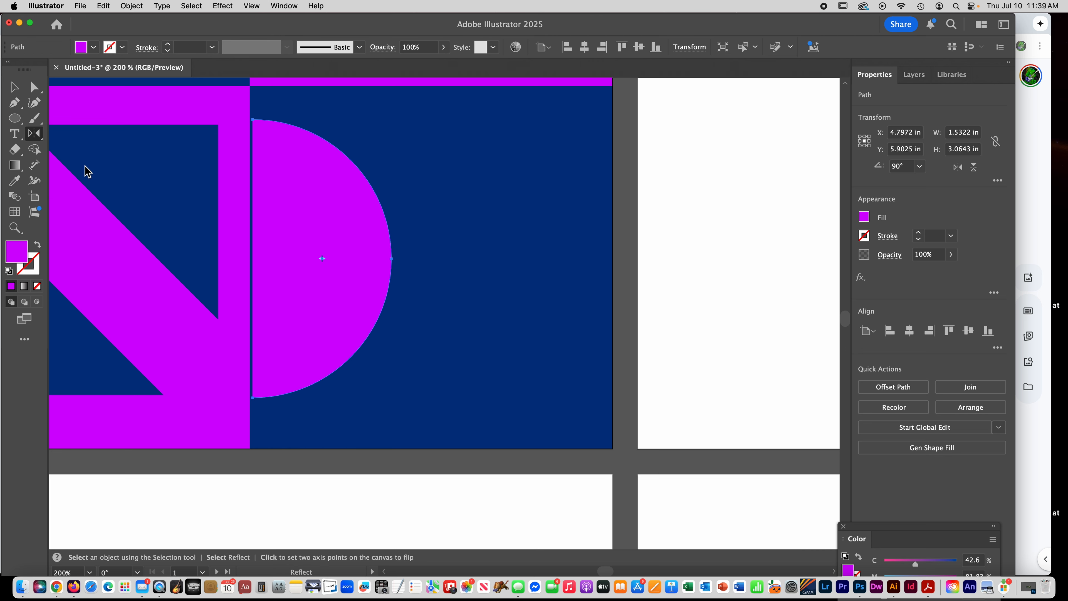
pyautogui.doubleClick(37, 139)
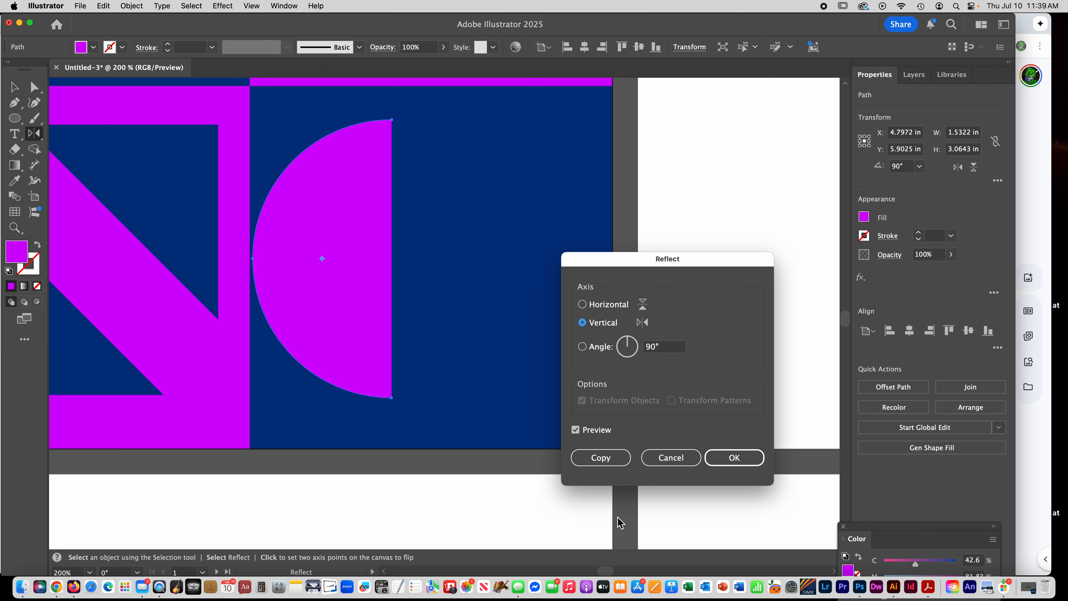
pyautogui.click(600, 458)
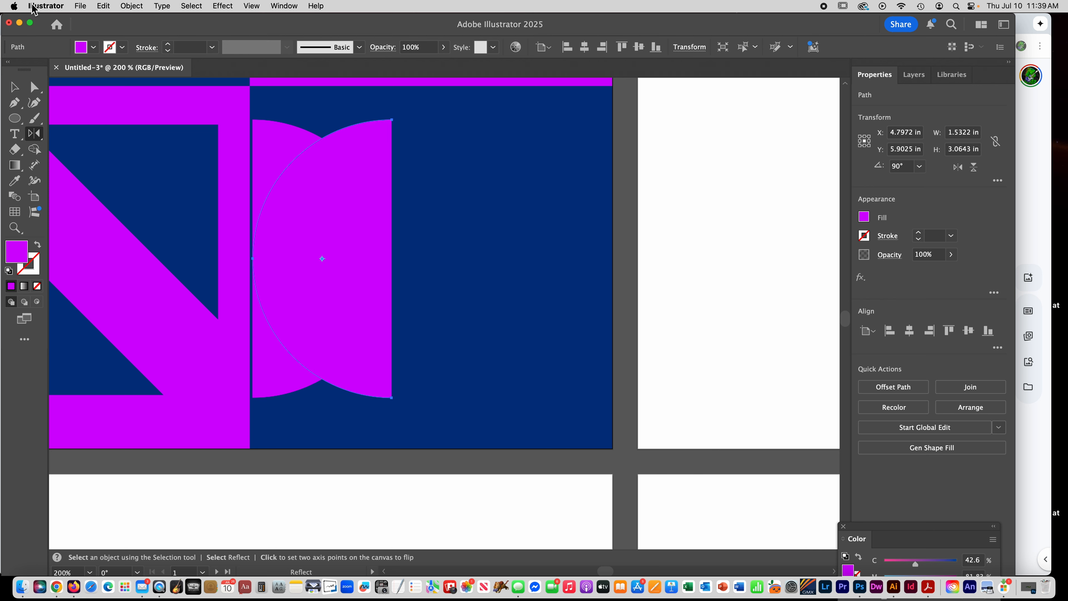
# - Move the mirrored half circle straight across to the blue square's right edge and deselect it
pyautogui.click(14, 87)
pyautogui.click(488, 261)
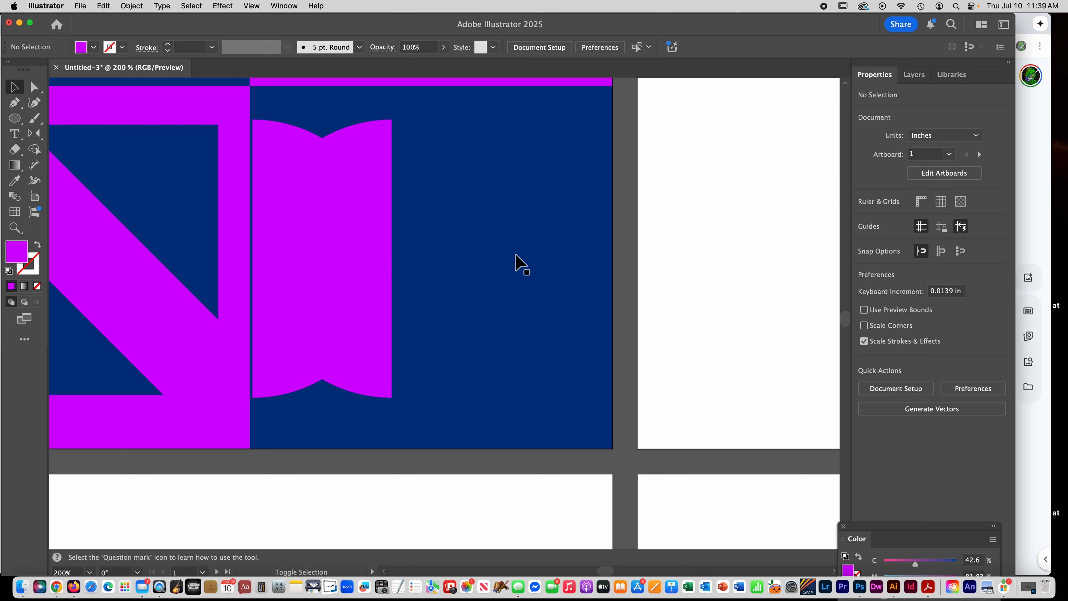
pyautogui.moveTo(358, 234); pyautogui.dragTo(574, 235)
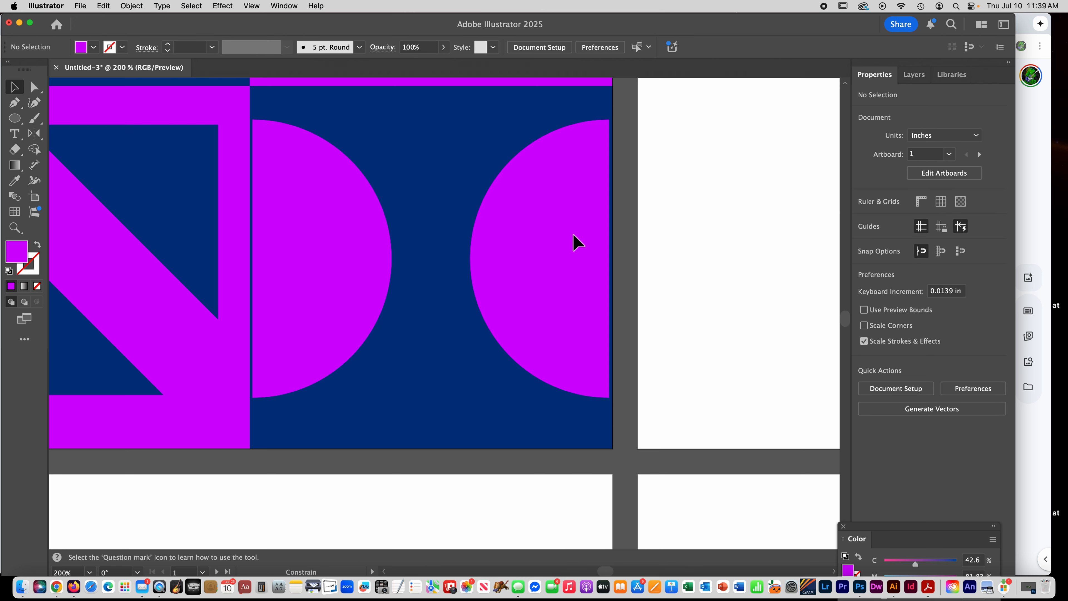
pyautogui.click(575, 242)
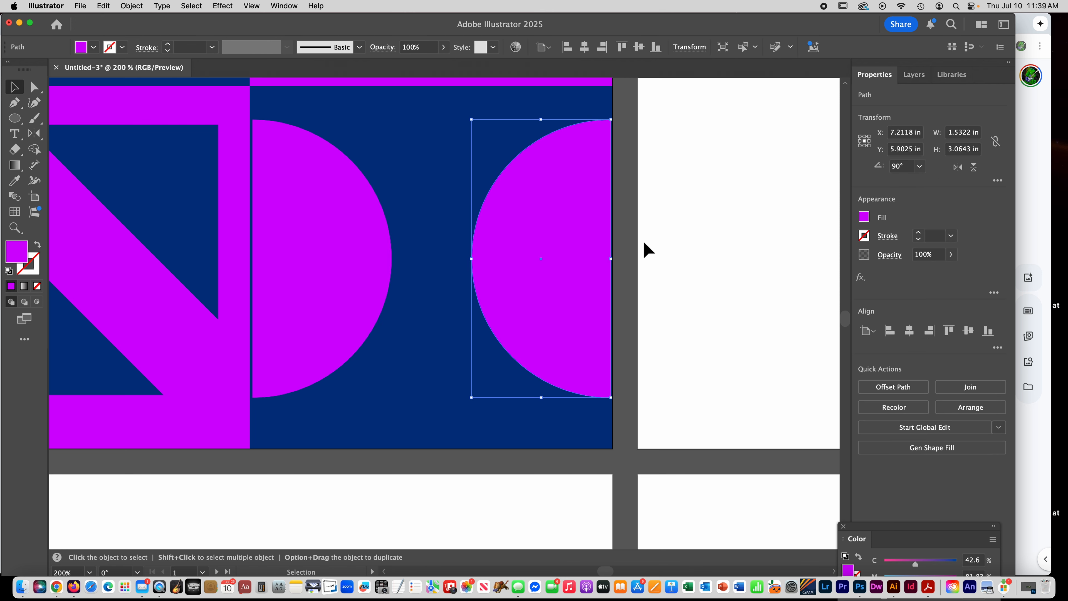
pyautogui.click(671, 250)
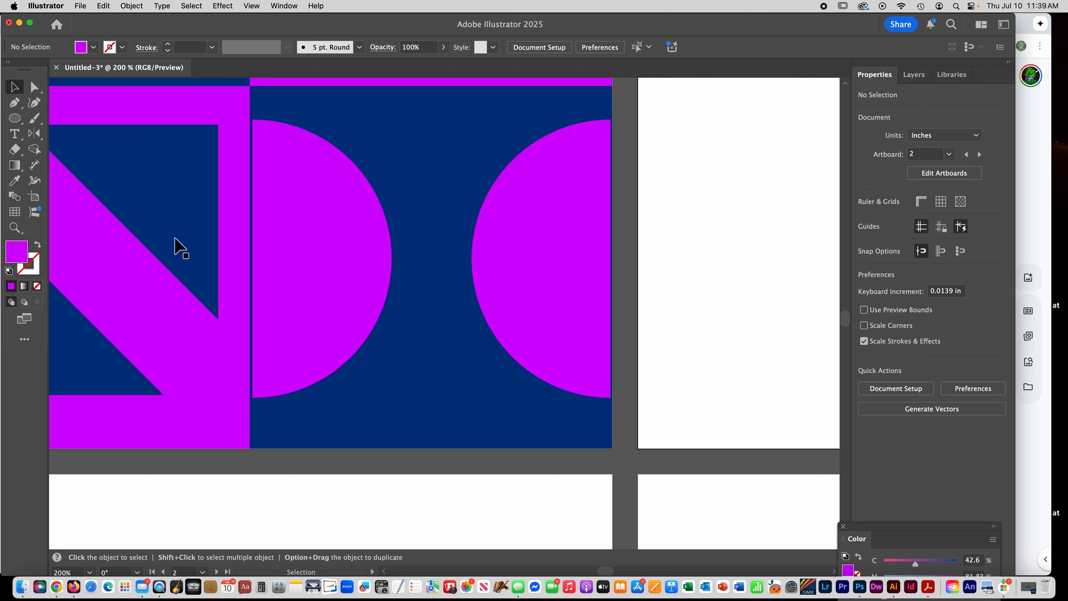
# - Draw a purple rectangle about 3.33 × 0.82 in near the top of the empty artboard below the four-square design
pyautogui.press('space')
pyautogui.moveTo(236, 192); pyautogui.dragTo(393, 50)
pyautogui.moveTo(172, 258); pyautogui.dragTo(248, 109)
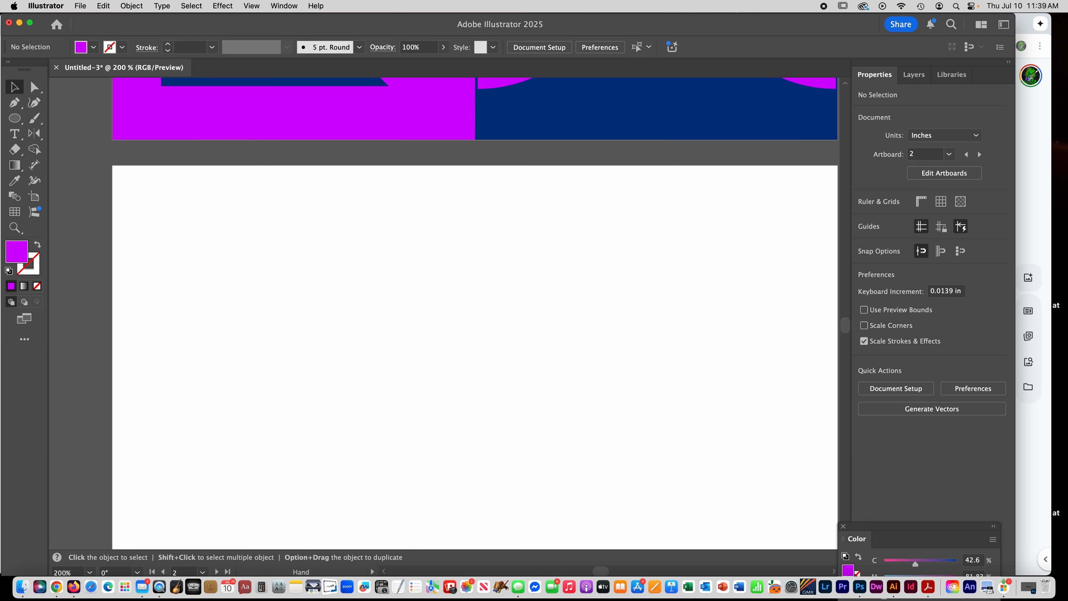
pyautogui.click(15, 118)
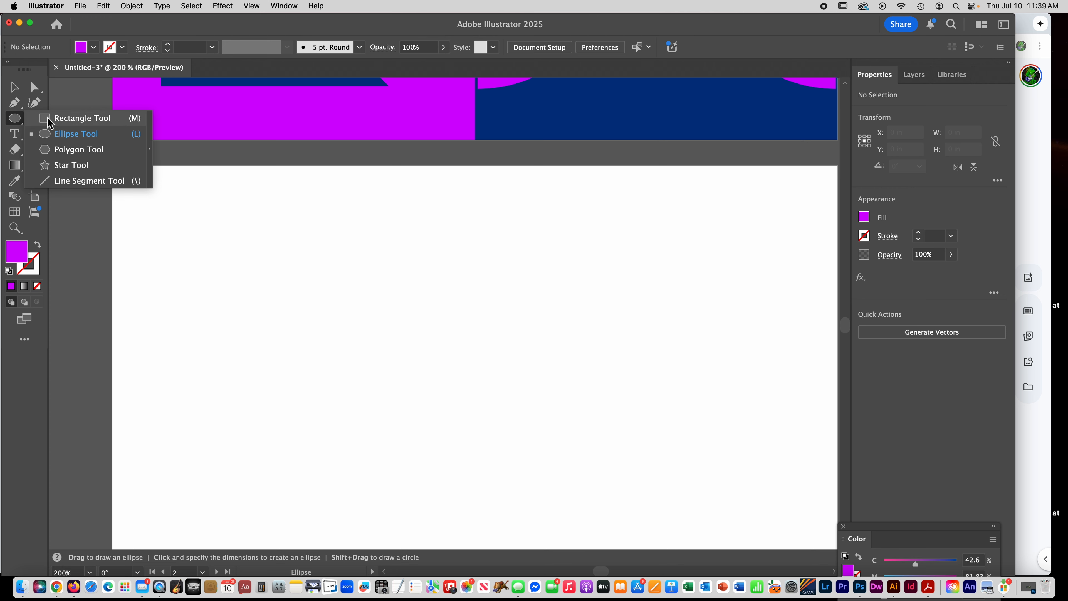
pyautogui.click(50, 121)
pyautogui.moveTo(137, 219)
pyautogui.mouseDown()
pyautogui.moveTo(425, 306)
pyautogui.moveTo(439, 293)
pyautogui.mouseUp()
# - Shear the purple rectangle with the Shear tool into a slanted strip that slopes down to the right with vertical ends
pyautogui.click(38, 135)
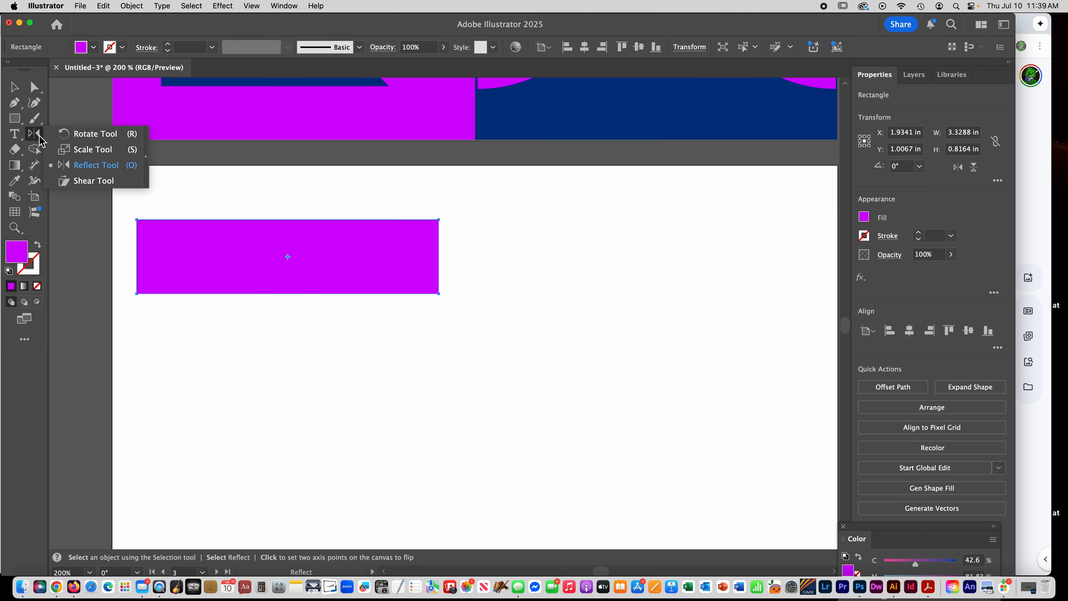
pyautogui.click(93, 181)
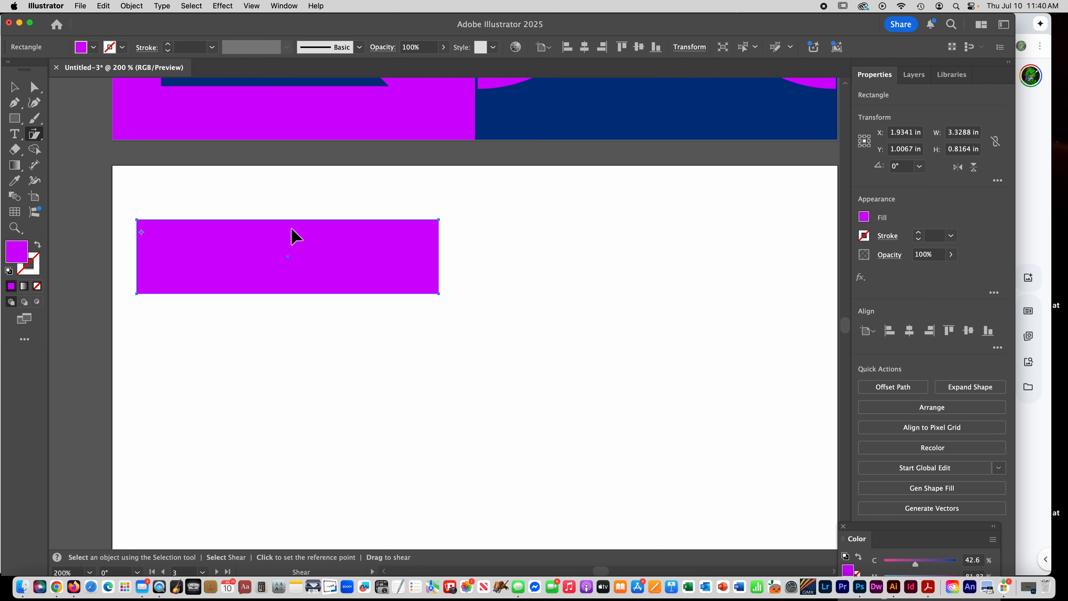
pyautogui.moveTo(436, 236); pyautogui.dragTo(394, 407)
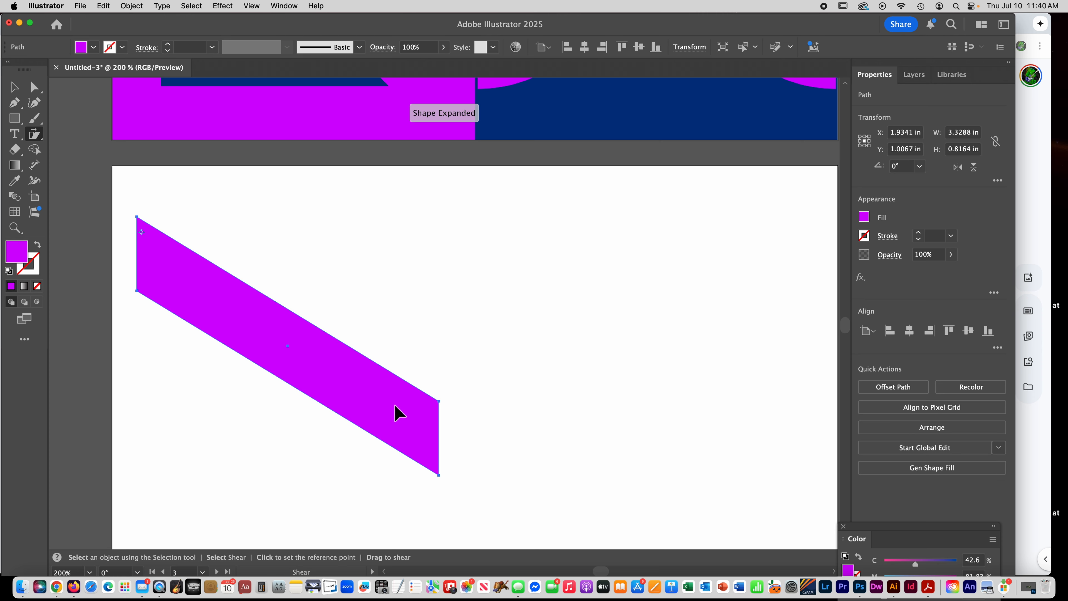
# - Scale the slanted strip down to about 2.33 × 1.65 in and place it near the artboard's upper-left corner
pyautogui.click(14, 87)
pyautogui.moveTo(296, 375); pyautogui.dragTo(298, 326)
pyautogui.moveTo(443, 433); pyautogui.dragTo(354, 323)
pyautogui.moveTo(265, 279); pyautogui.dragTo(281, 278)
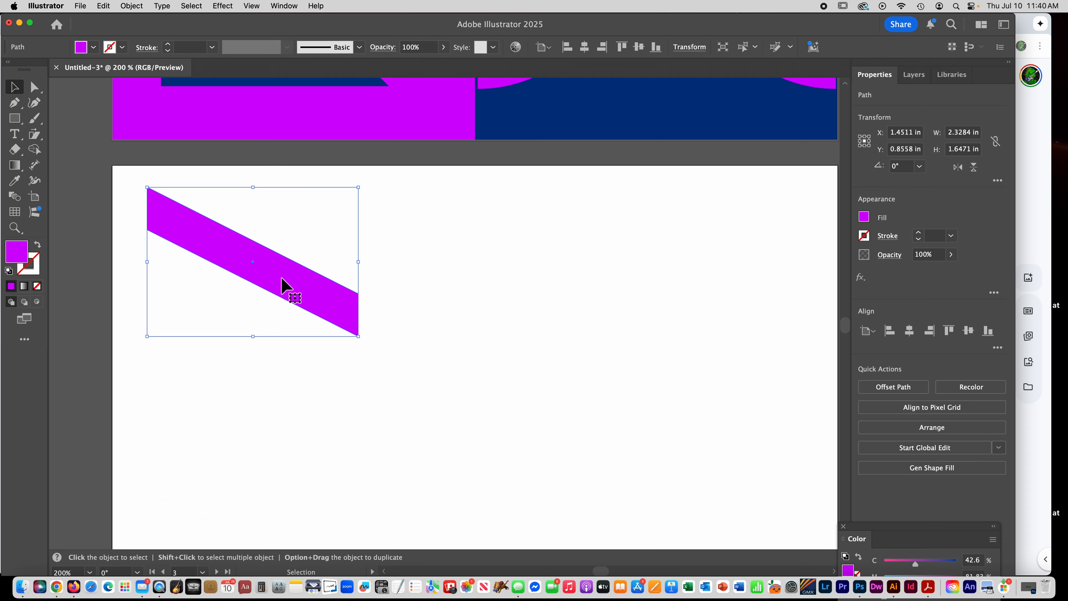
pyautogui.press('super+c')
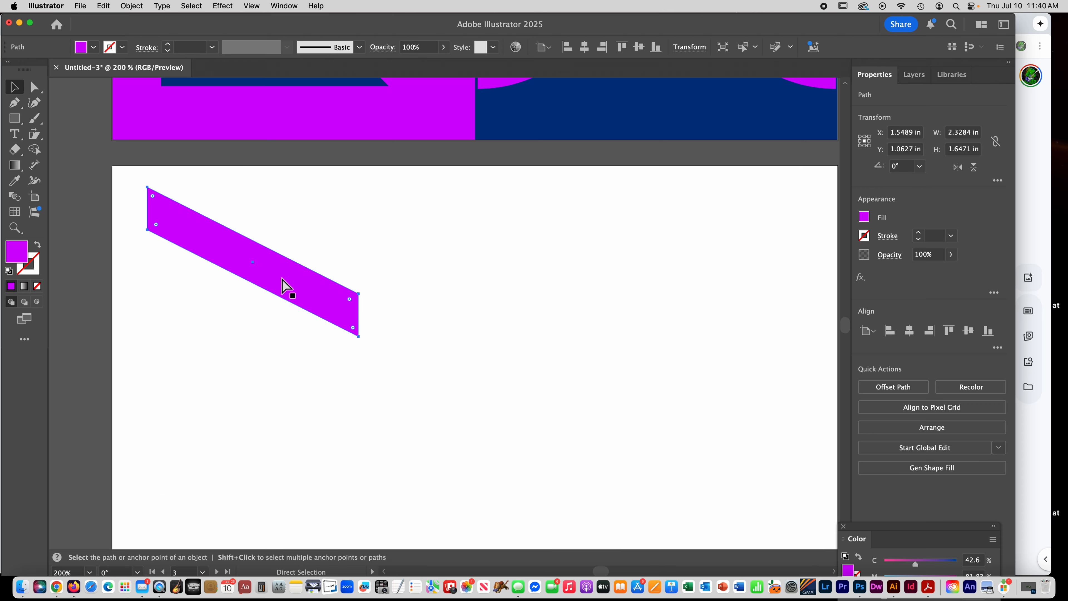
pyautogui.press('super+v')
pyautogui.press('Delete')
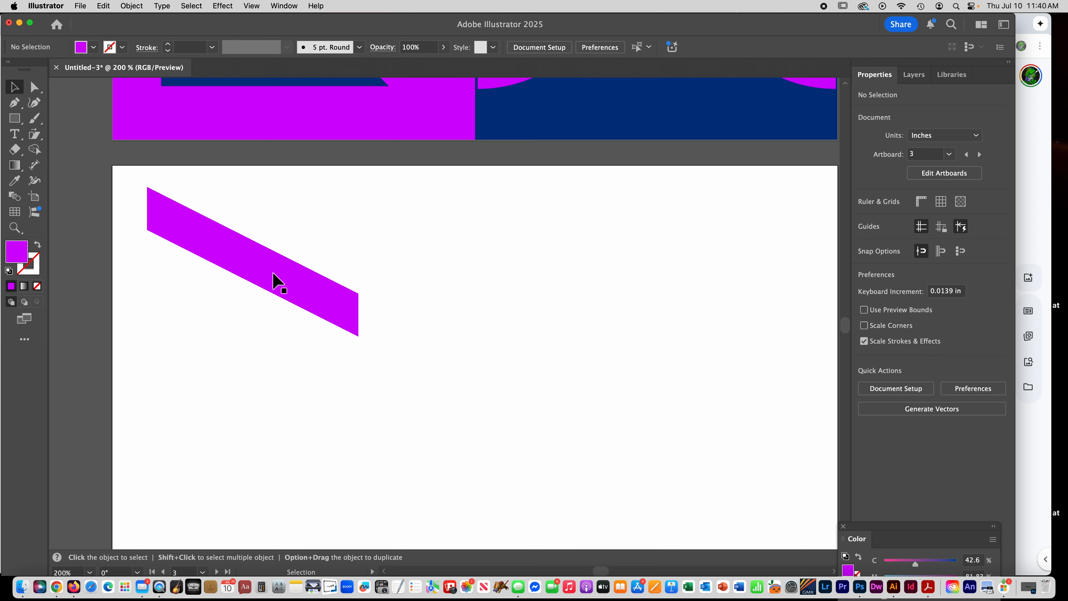
# - Duplicate the slanted strip straight down, leaving a narrow gap between the two, and deselect the copy
pyautogui.click(273, 273)
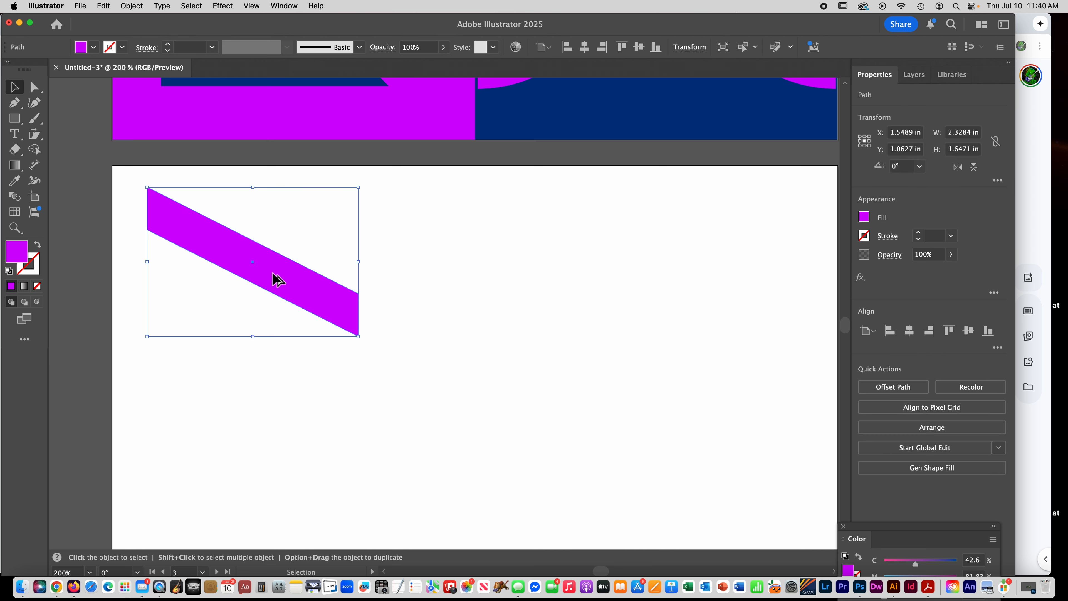
pyautogui.moveTo(278, 279); pyautogui.dragTo(271, 324)
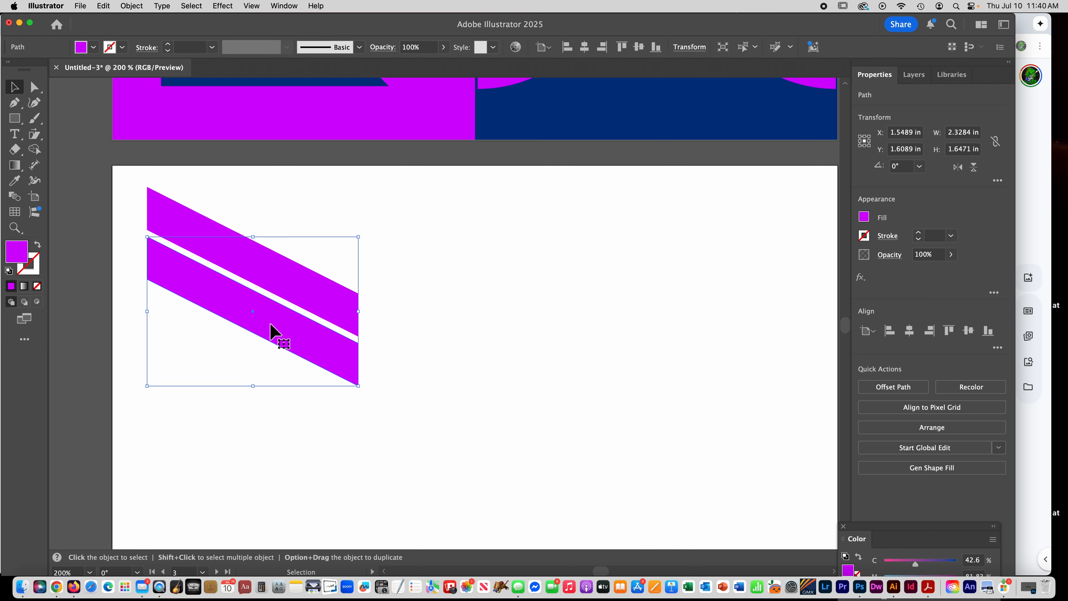
pyautogui.press('super+shift+a')
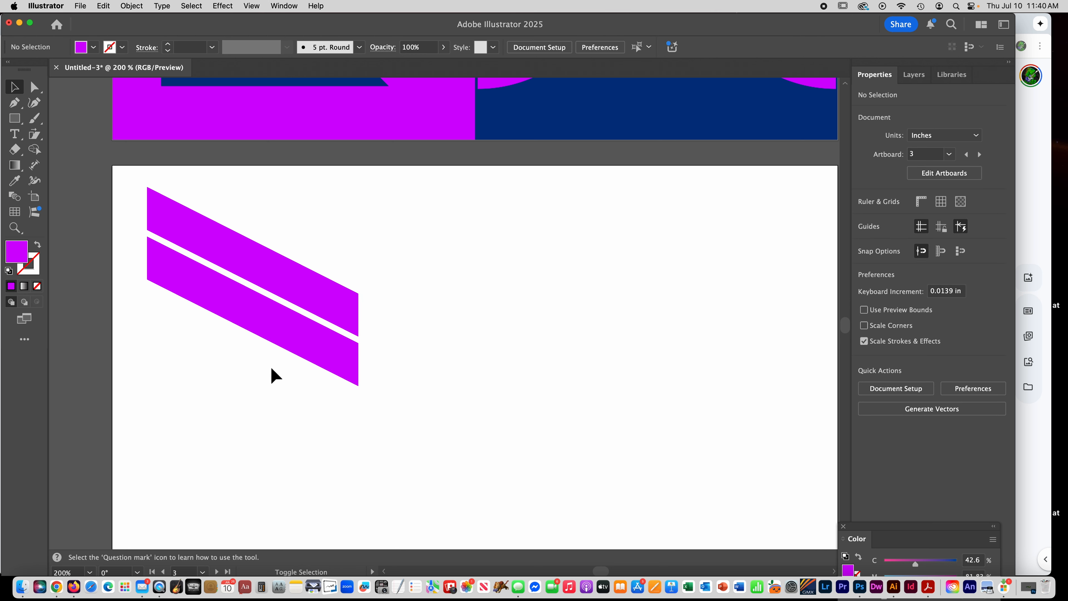
# - Duplicate the lower strip straight down with the same gap and repeat the transformation to make a column of six strips
pyautogui.click(279, 323)
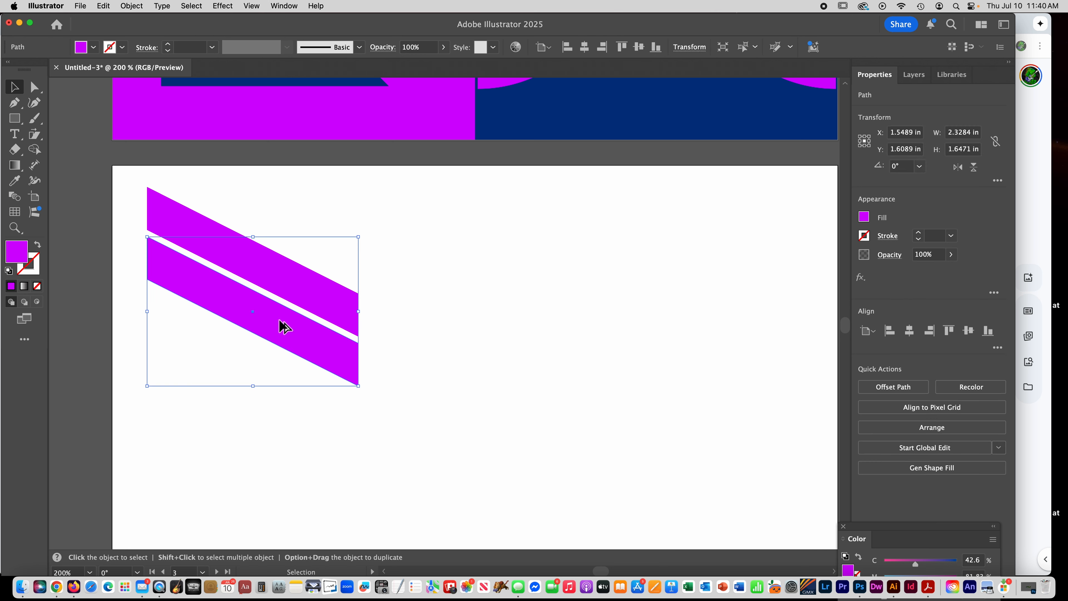
pyautogui.moveTo(279, 320); pyautogui.dragTo(280, 370)
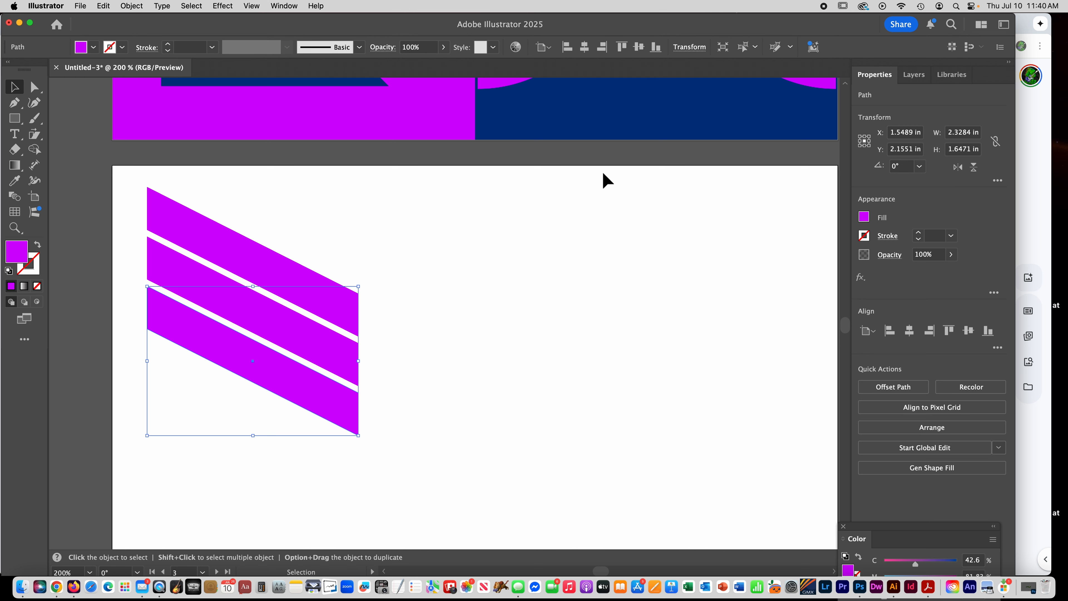
pyautogui.press('super+d')
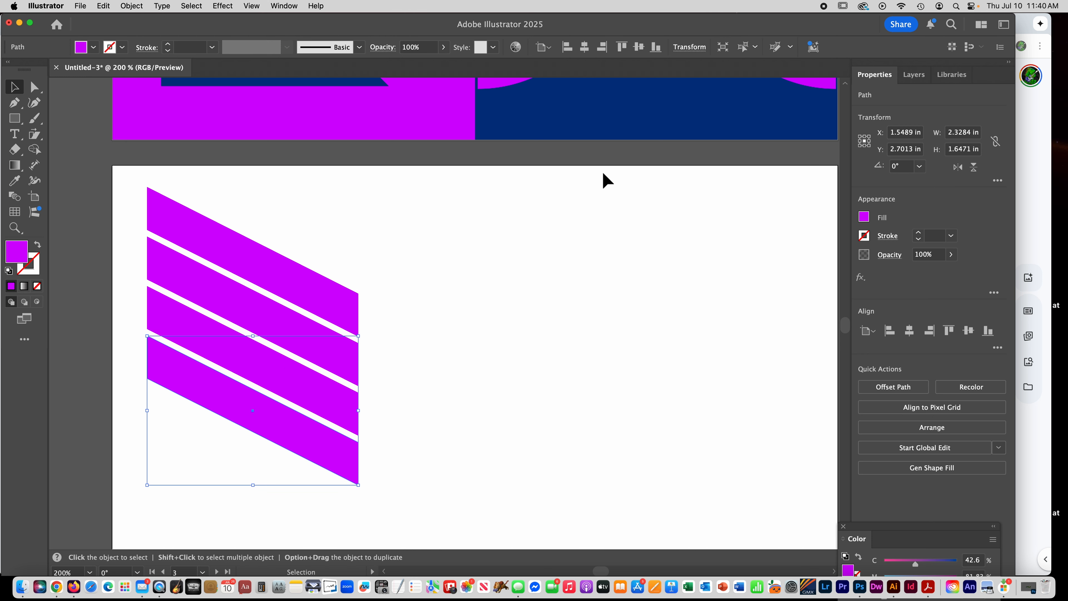
pyautogui.press('super+d')
pyautogui.press('super+d')
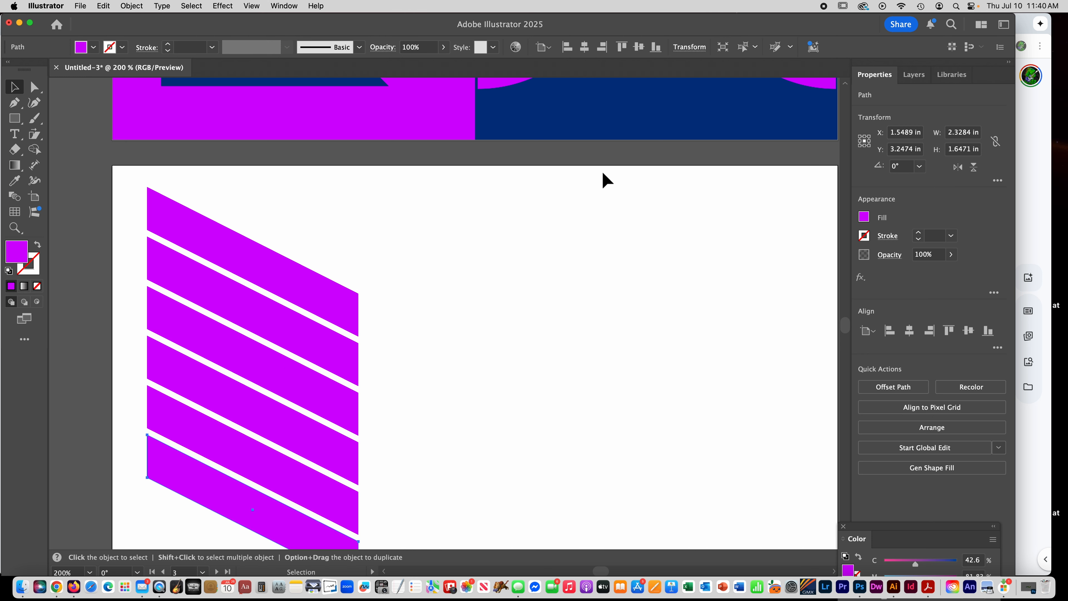
pyautogui.scroll(-3, 556, 235)
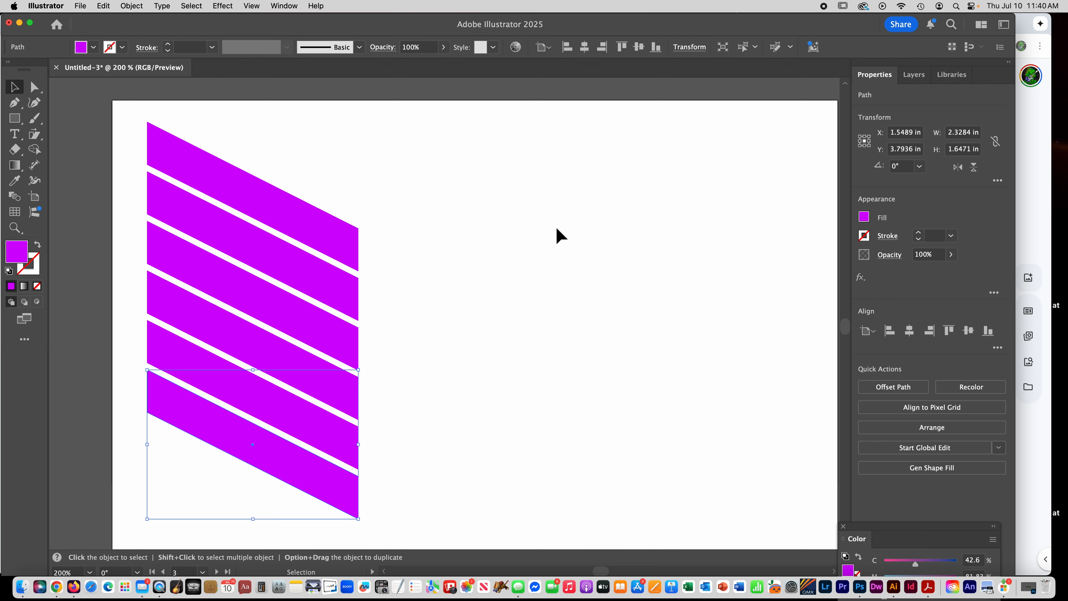
# - Pick up the blue fill of the lower-left triangle and draw a circle about 4.59 in wide on the artboard beside the four-square design
pyautogui.press('a')
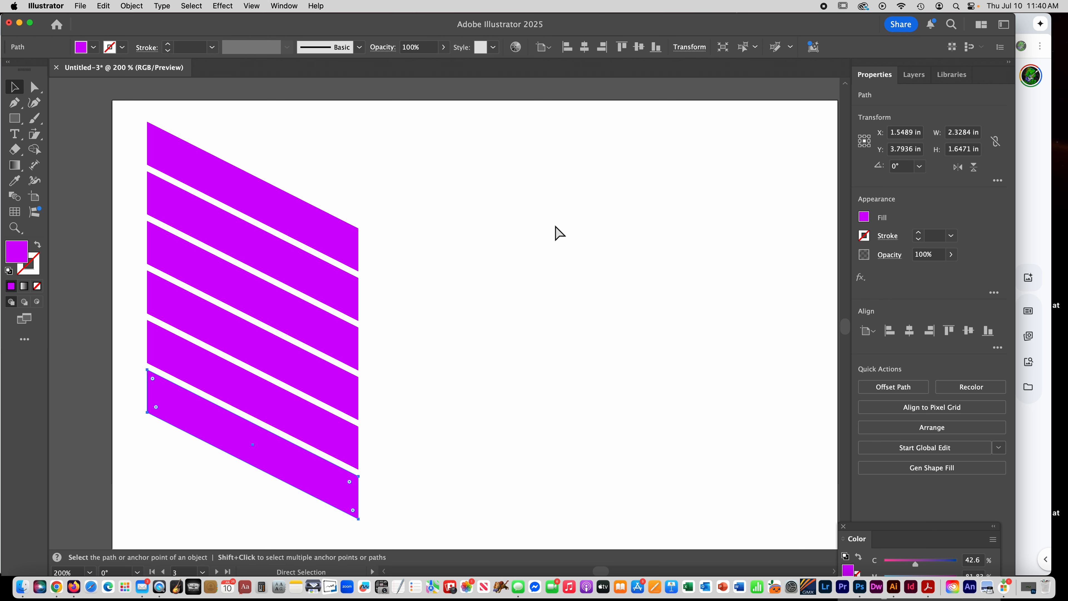
pyautogui.press('super+minus')
pyautogui.press('super+minus')
pyautogui.press('super+minus')
pyautogui.press('space')
pyautogui.moveTo(508, 261); pyautogui.dragTo(310, 365)
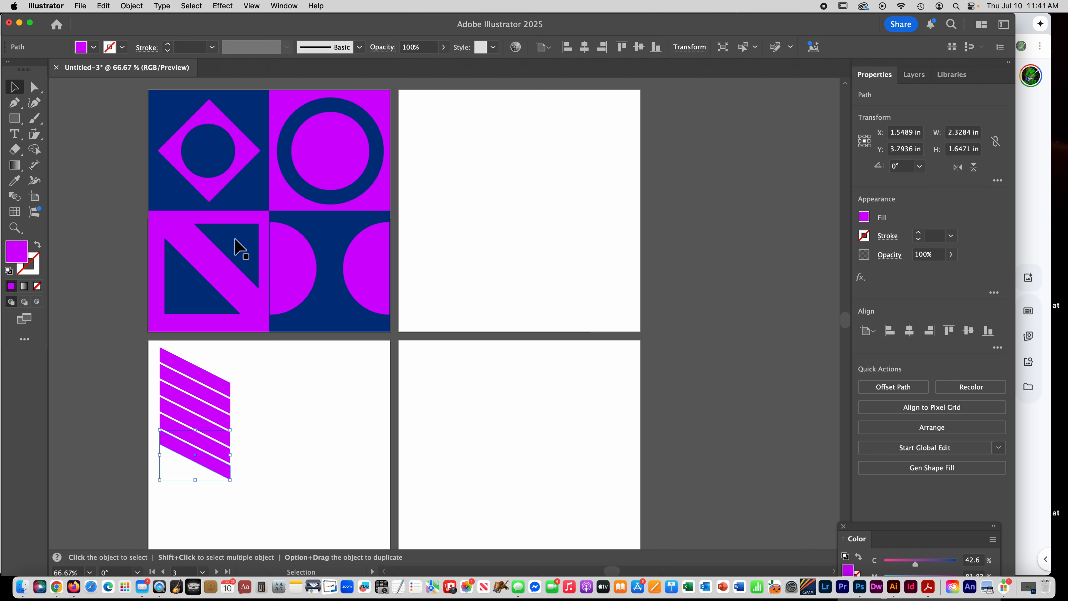
pyautogui.click(305, 187)
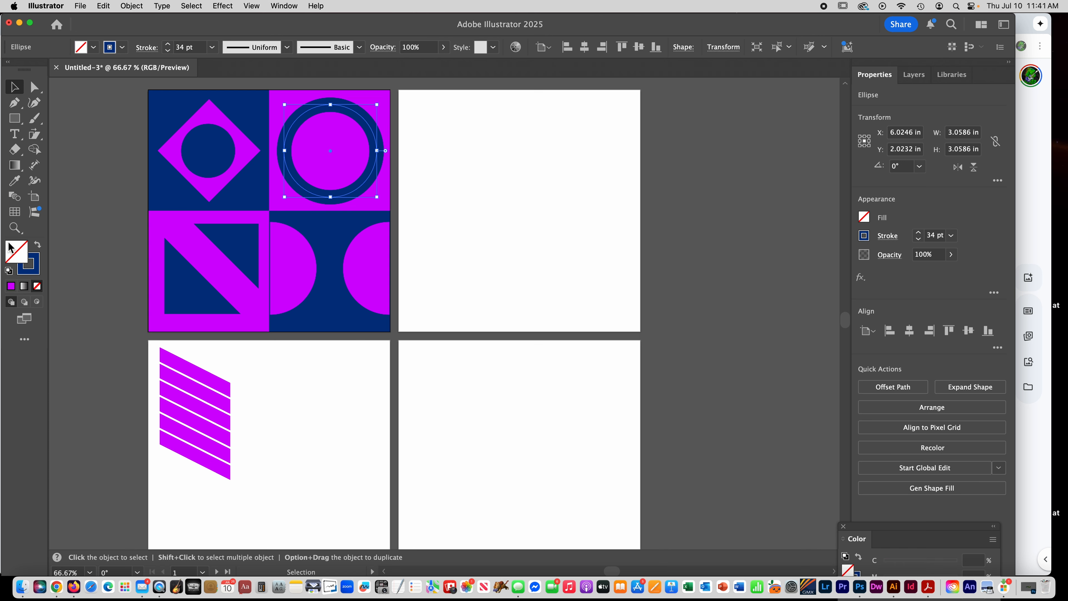
pyautogui.click(211, 310)
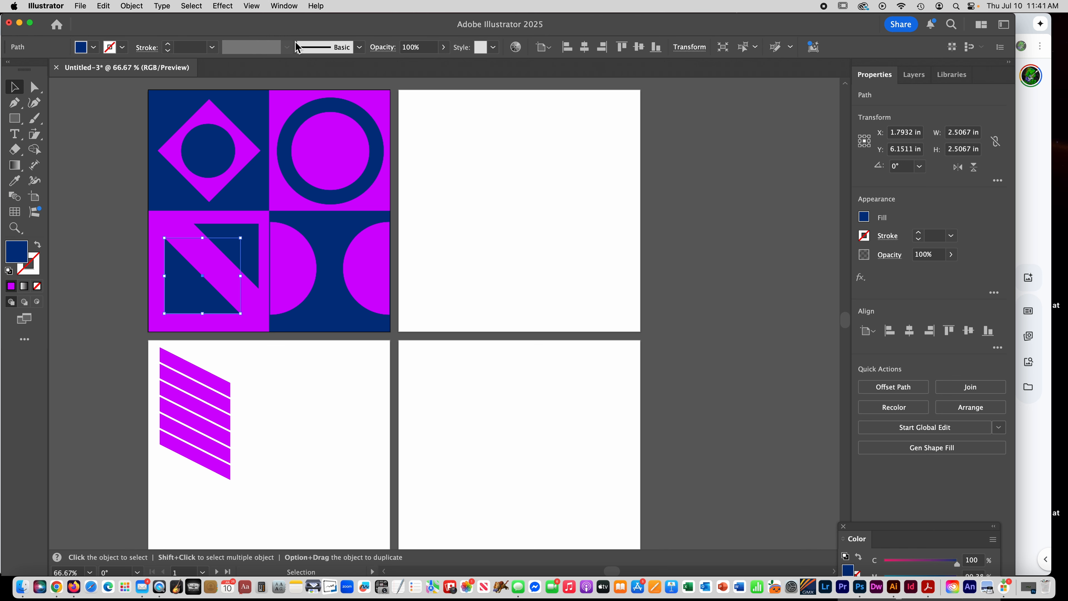
pyautogui.click(16, 122)
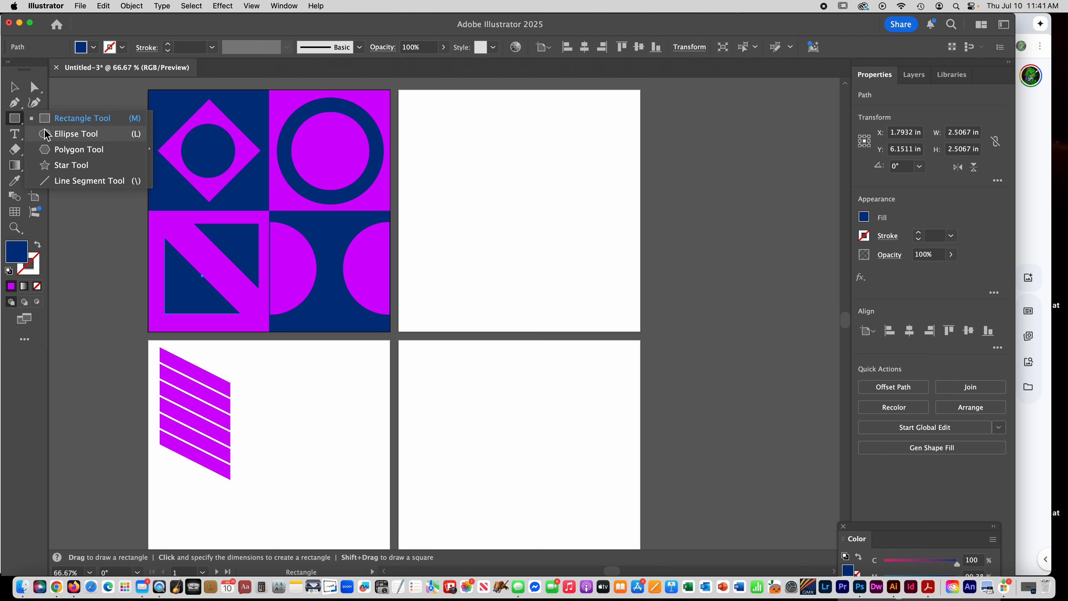
pyautogui.click(67, 134)
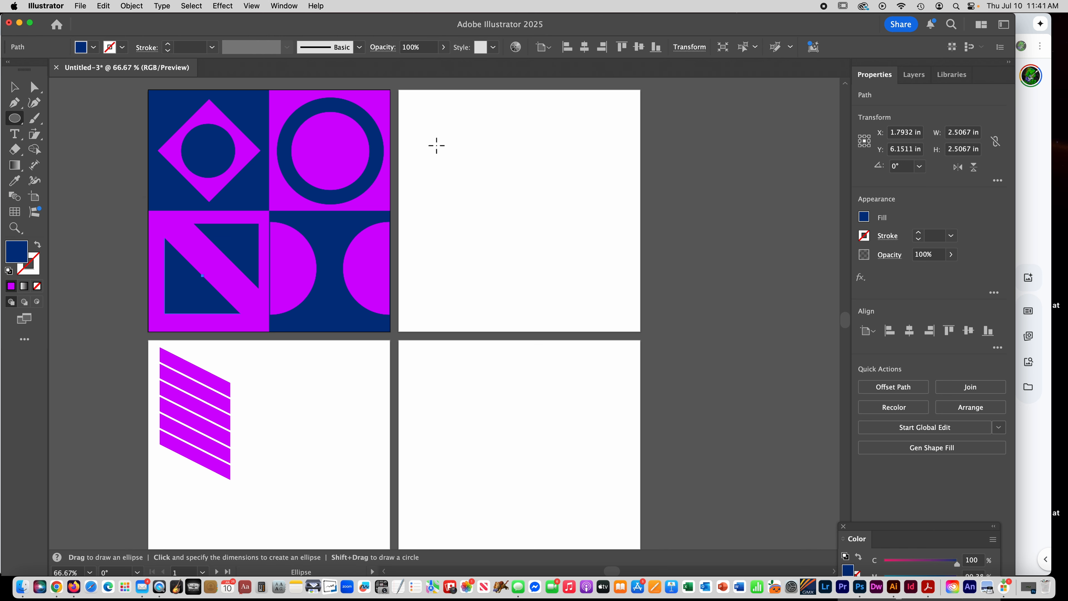
pyautogui.moveTo(434, 143)
pyautogui.mouseDown()
pyautogui.moveTo(506, 246)
pyautogui.moveTo(531, 214)
pyautogui.moveTo(493, 292)
pyautogui.moveTo(477, 279)
pyautogui.moveTo(496, 277)
pyautogui.moveTo(453, 210)
pyautogui.moveTo(568, 325)
pyautogui.moveTo(542, 276)
pyautogui.moveTo(553, 281)
pyautogui.mouseUp()
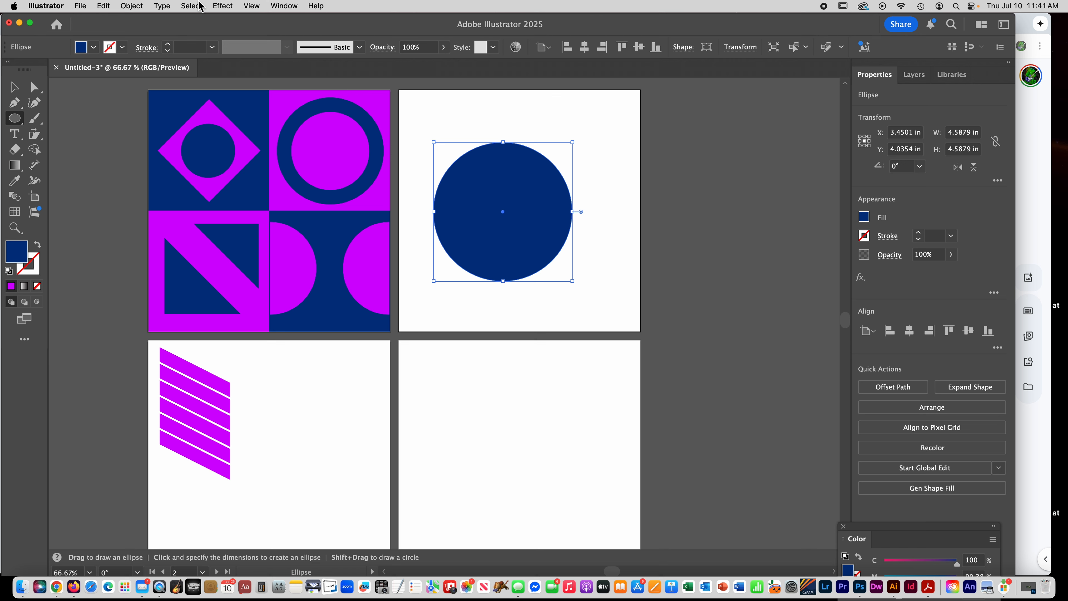
# - Set up an export of the document in JPEG (jpg) format with Use Artboards enabled for all artboards
pyautogui.click(81, 6)
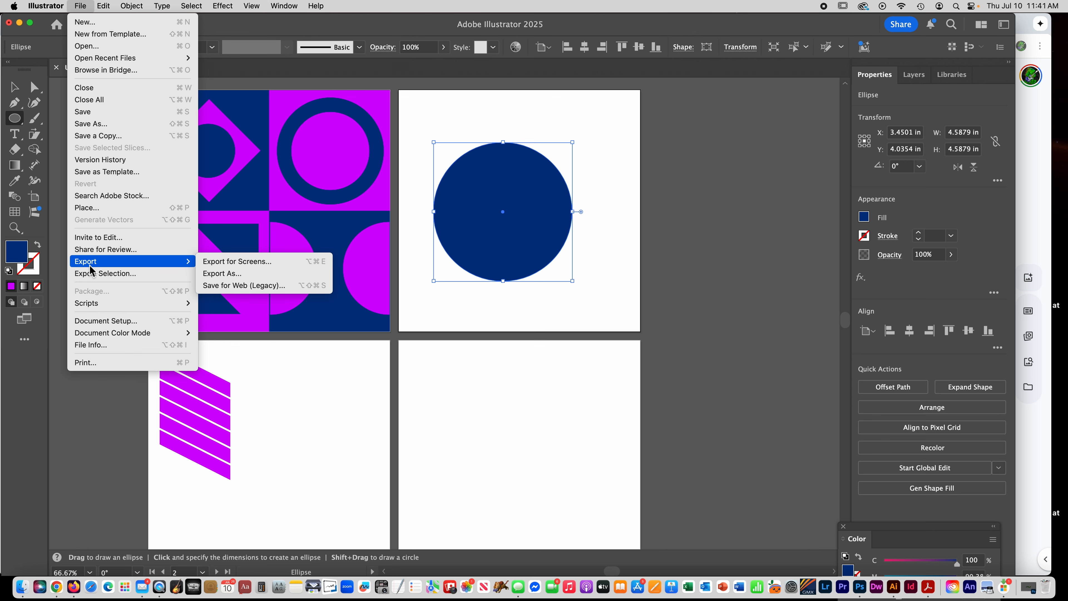
pyautogui.click(218, 274)
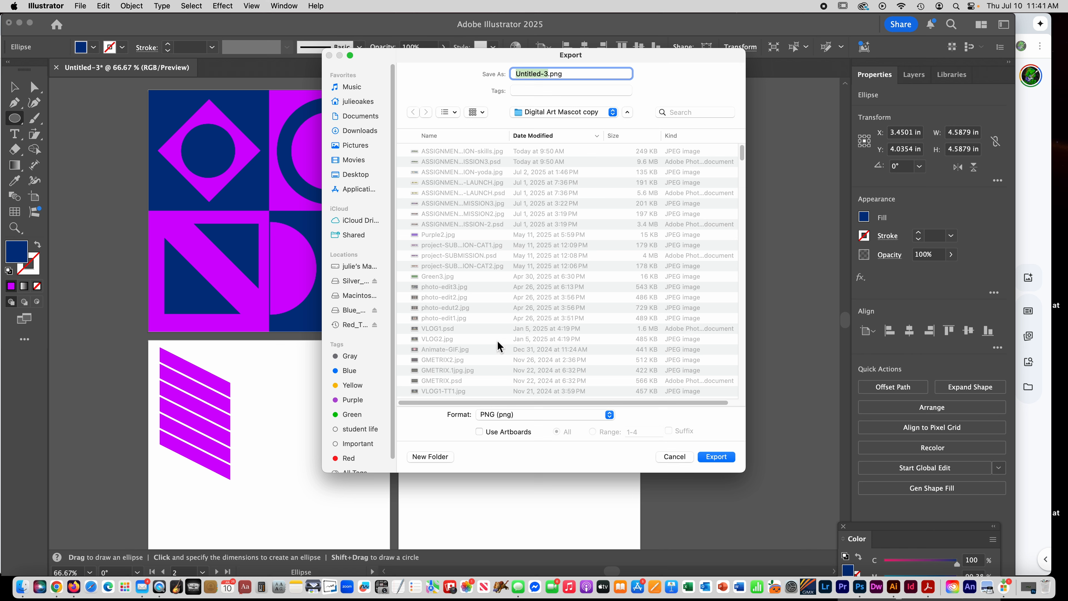
pyautogui.click(490, 416)
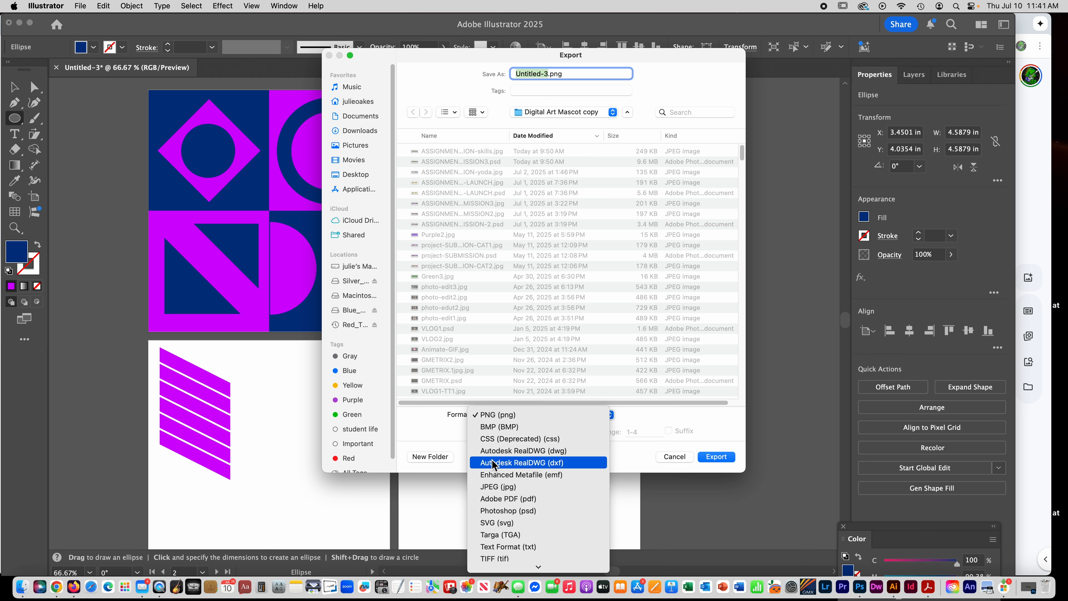
pyautogui.click(507, 487)
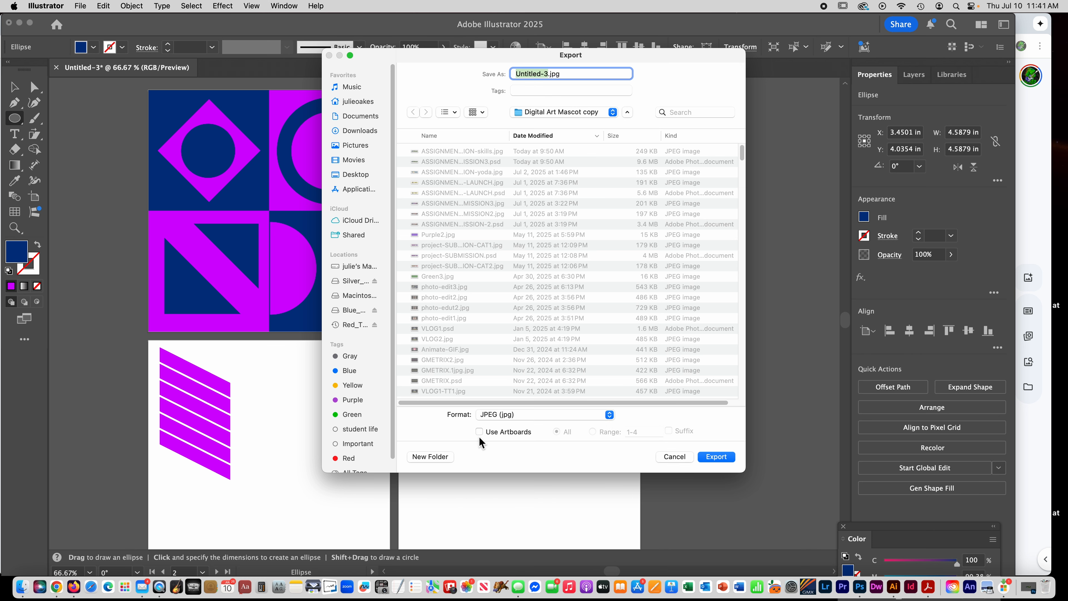
pyautogui.click(479, 432)
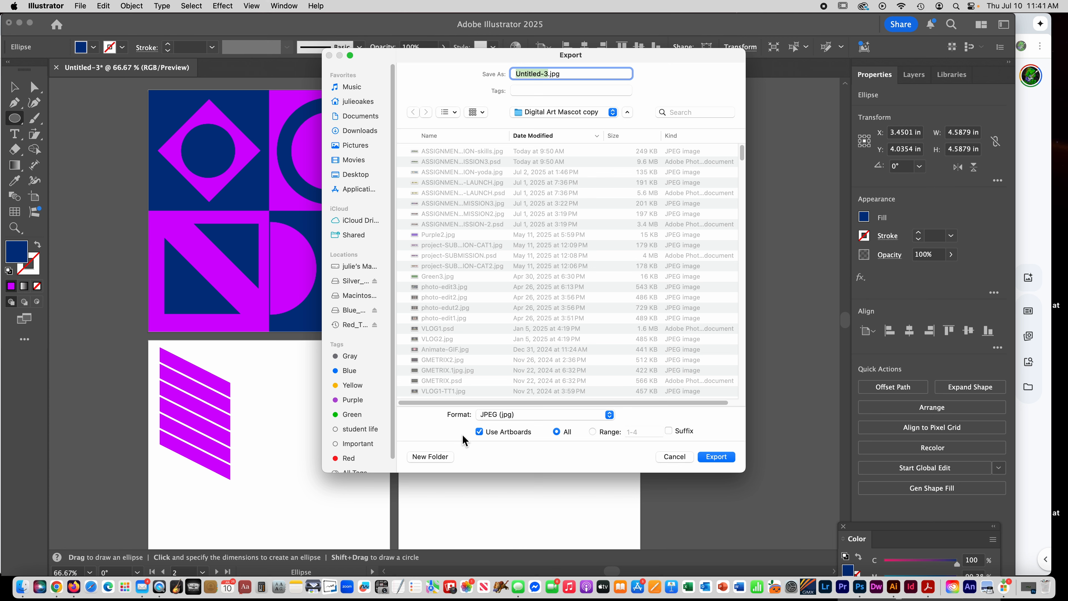